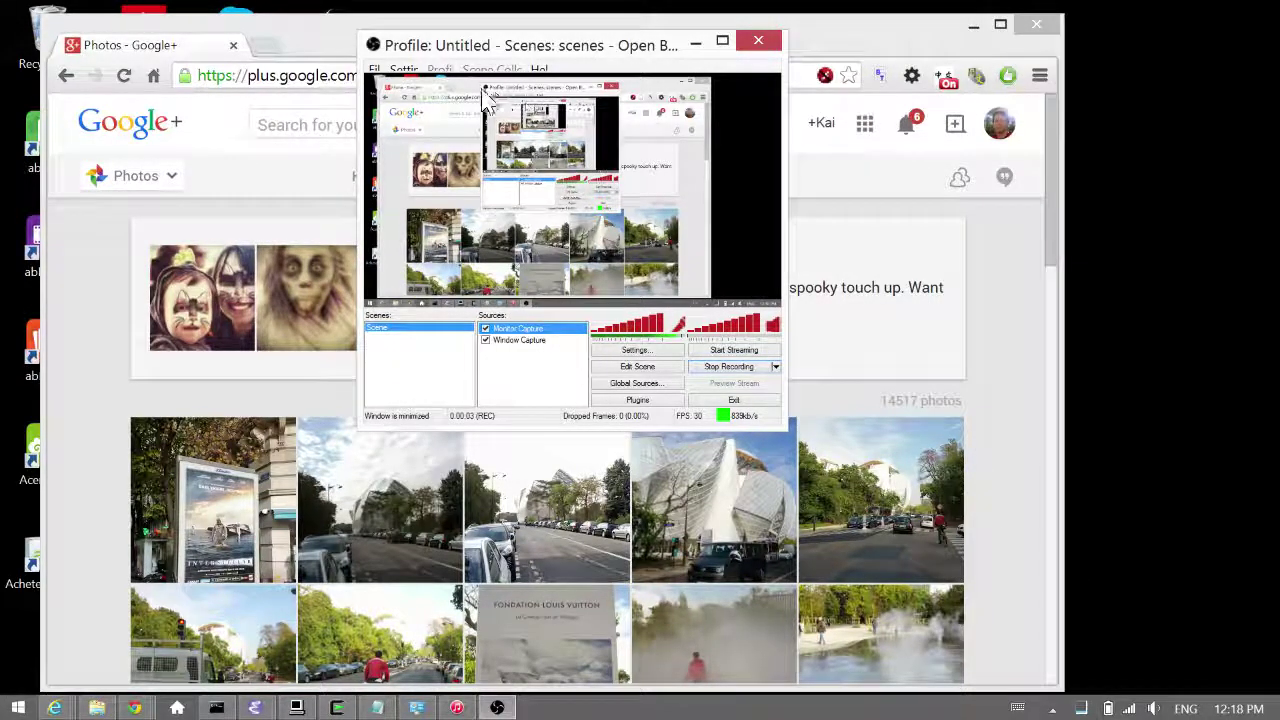
Switch away from the OBS window so the 14517-photo All photos library shows in Chrome.
{"action": "key", "text": "alt+Tab"}
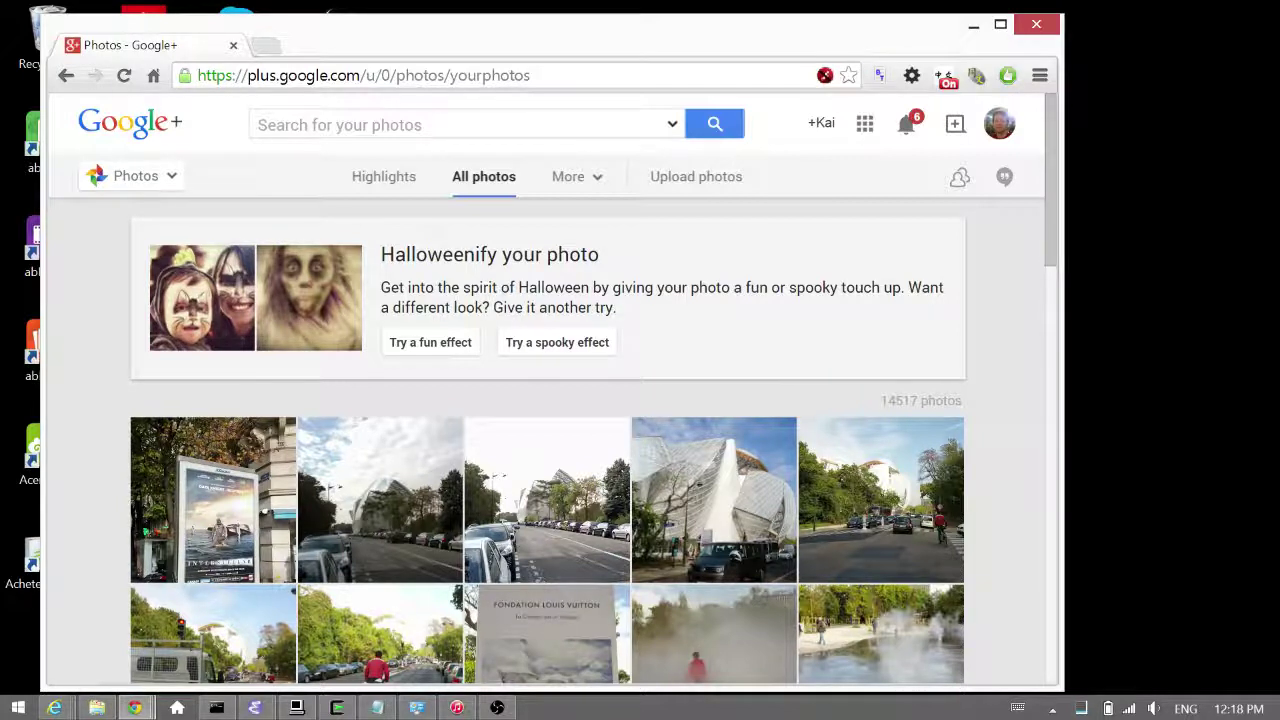
{"action": "left_click", "coordinate": [533, 76]}
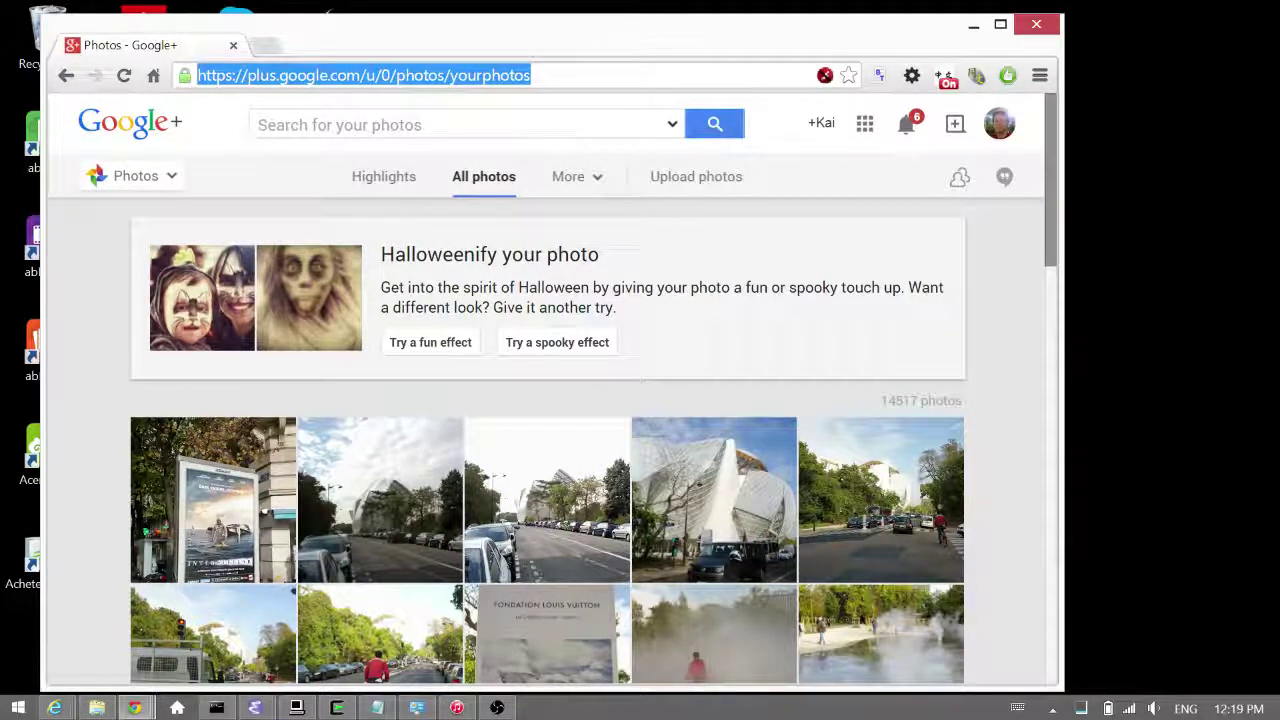
{"action": "scroll", "coordinate": [553, 400], "scroll_direction": "down", "scroll_amount": 3}
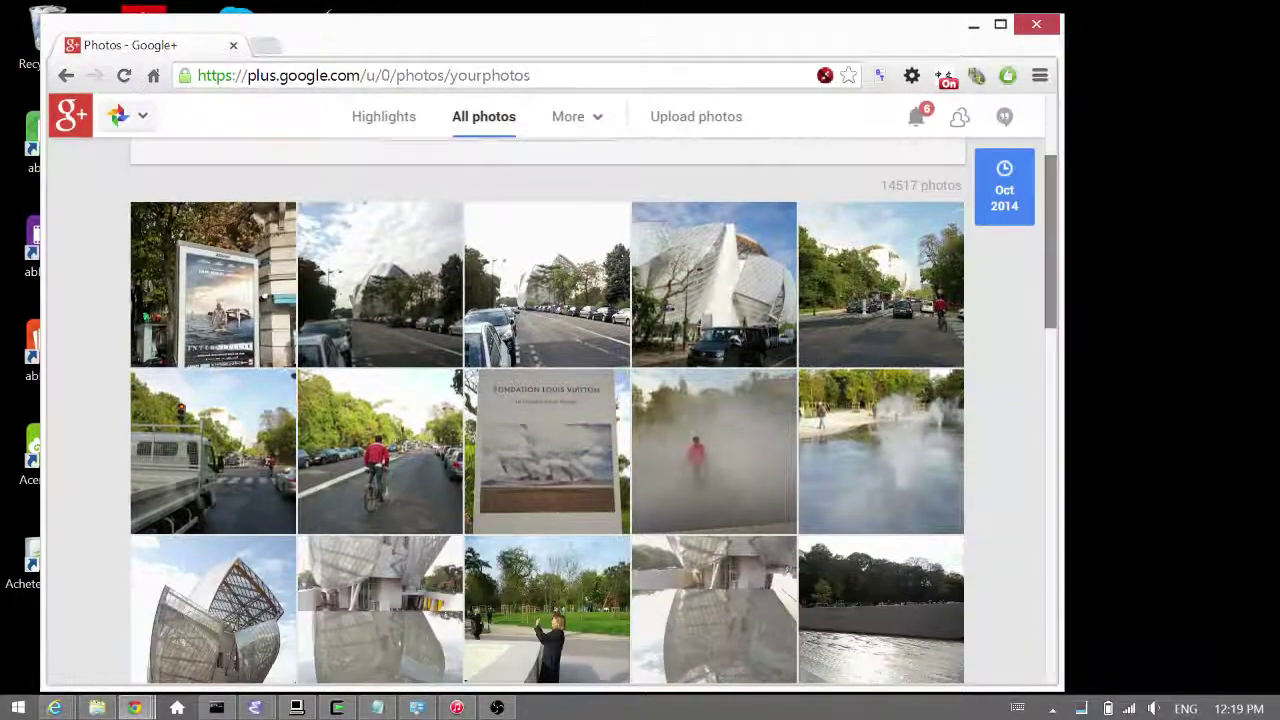
{"action": "scroll", "coordinate": [553, 400], "scroll_direction": "up", "scroll_amount": 2}
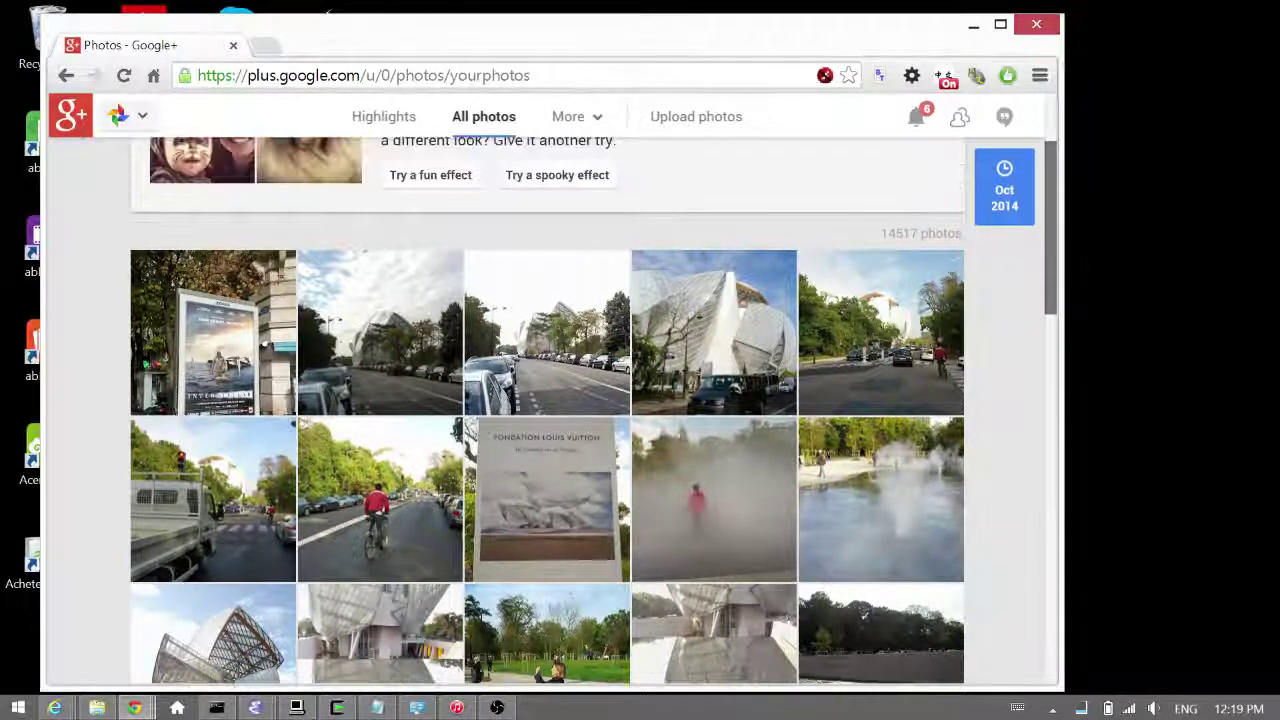
{"action": "scroll", "coordinate": [553, 400], "scroll_direction": "down", "scroll_amount": 3}
{"action": "scroll", "coordinate": [553, 400], "scroll_direction": "down", "scroll_amount": 1}
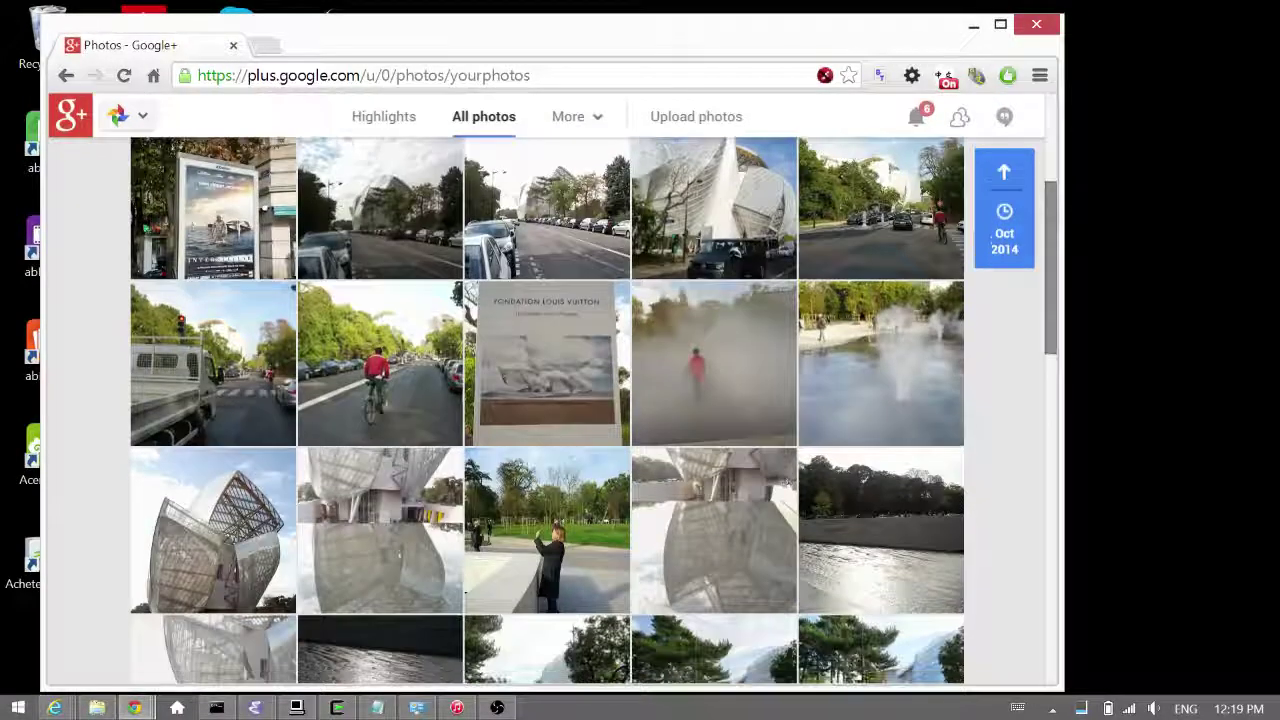
{"action": "scroll", "coordinate": [553, 400], "scroll_direction": "down", "scroll_amount": 1}
{"action": "scroll", "coordinate": [547, 410], "scroll_direction": "down", "scroll_amount": 2}
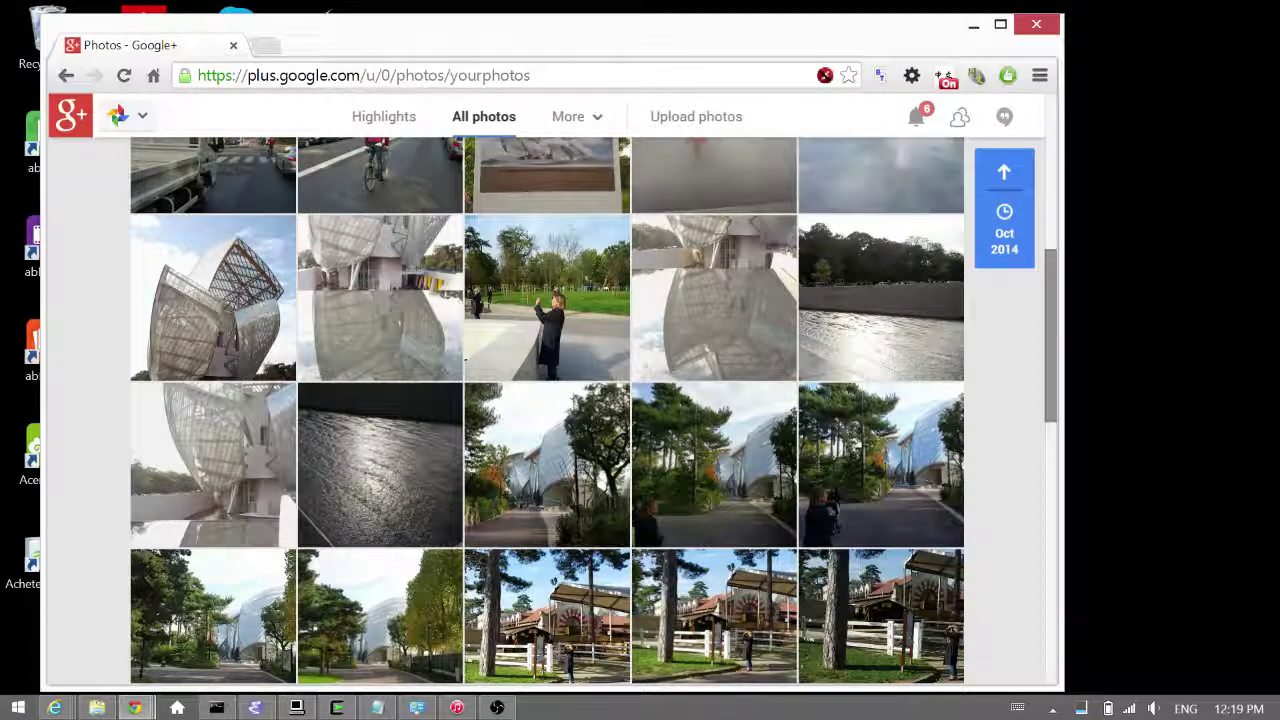
{"action": "scroll", "coordinate": [547, 410], "scroll_direction": "down", "scroll_amount": 2}
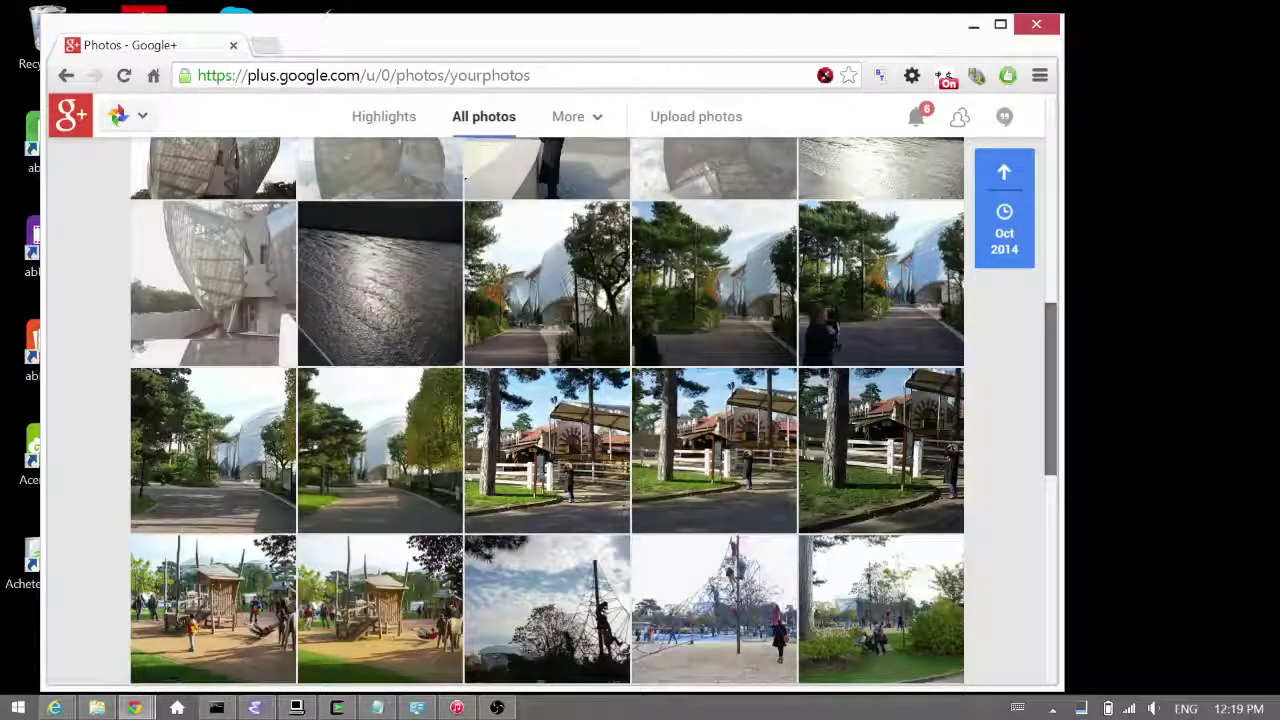
{"action": "scroll", "coordinate": [547, 410], "scroll_direction": "down", "scroll_amount": 1}
{"action": "scroll", "coordinate": [547, 410], "scroll_direction": "down", "scroll_amount": 3}
{"action": "scroll", "coordinate": [547, 410], "scroll_direction": "down", "scroll_amount": 3}
{"action": "scroll", "coordinate": [547, 410], "scroll_direction": "down", "scroll_amount": 3}
{"action": "scroll", "coordinate": [547, 410], "scroll_direction": "down", "scroll_amount": 3}
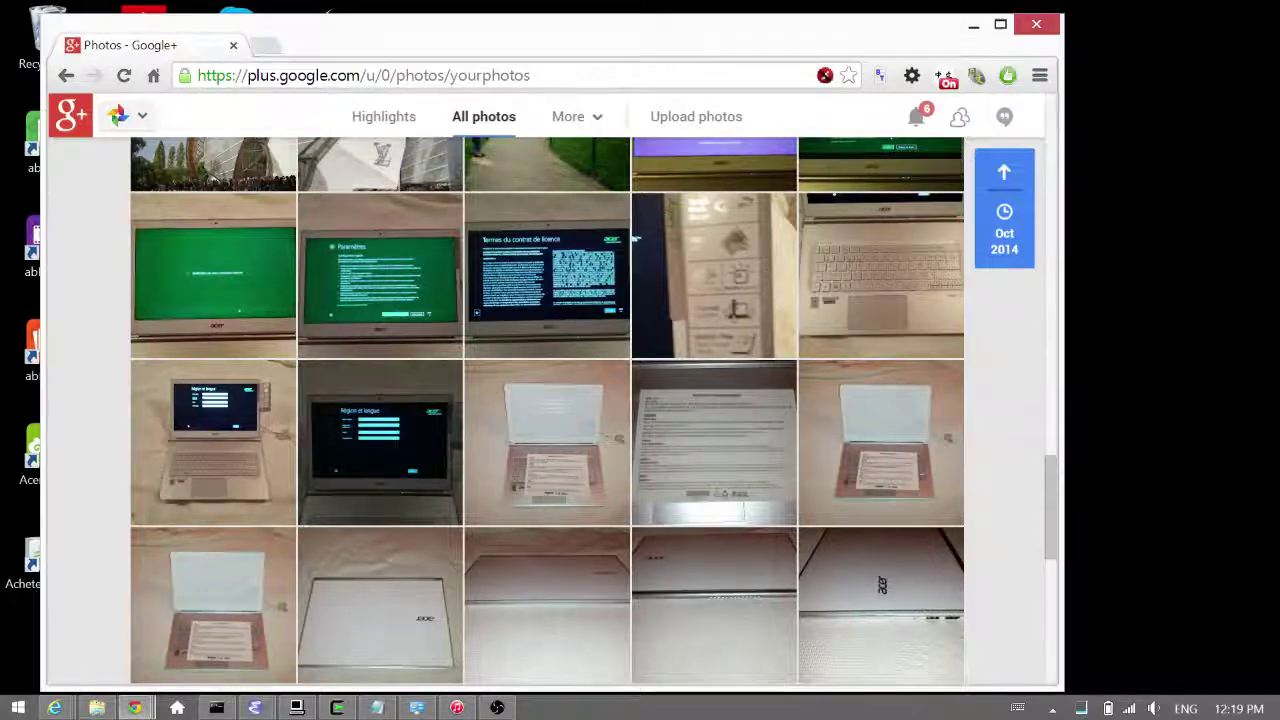
{"action": "scroll", "coordinate": [547, 410], "scroll_direction": "down", "scroll_amount": 2}
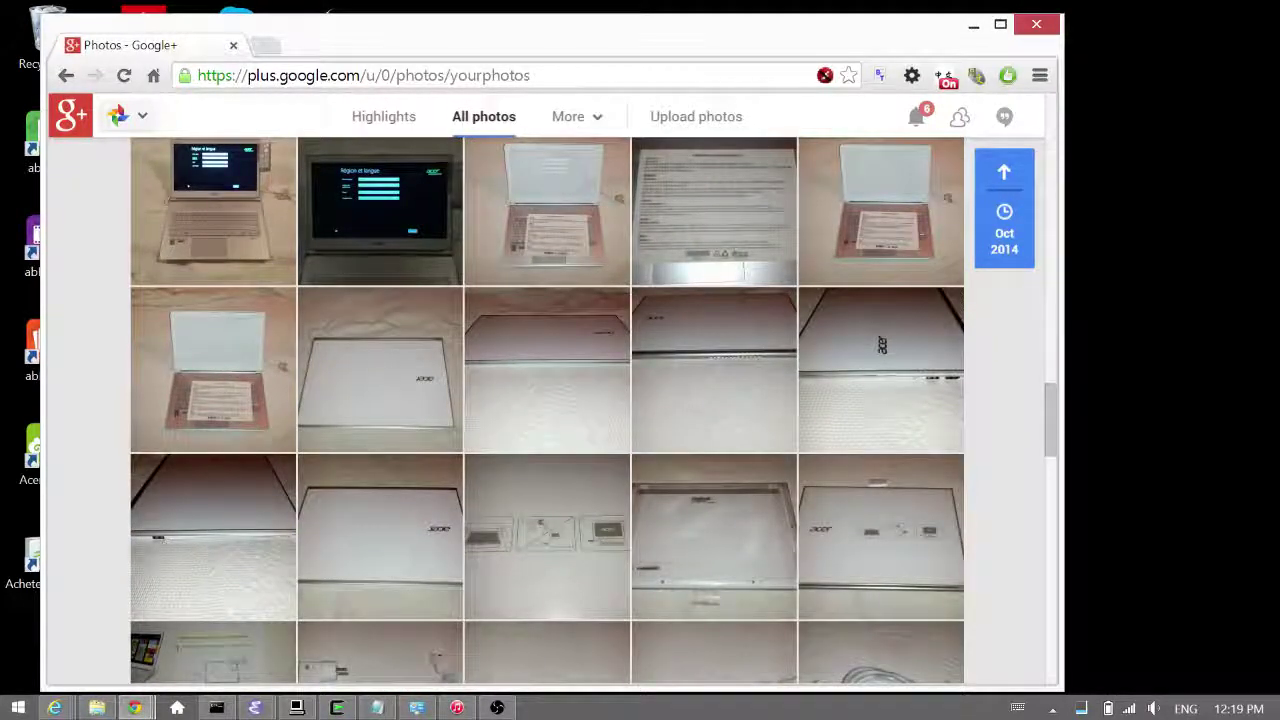
{"action": "left_click_drag", "start_coordinate": [1050, 419], "coordinate": [1050, 140]}
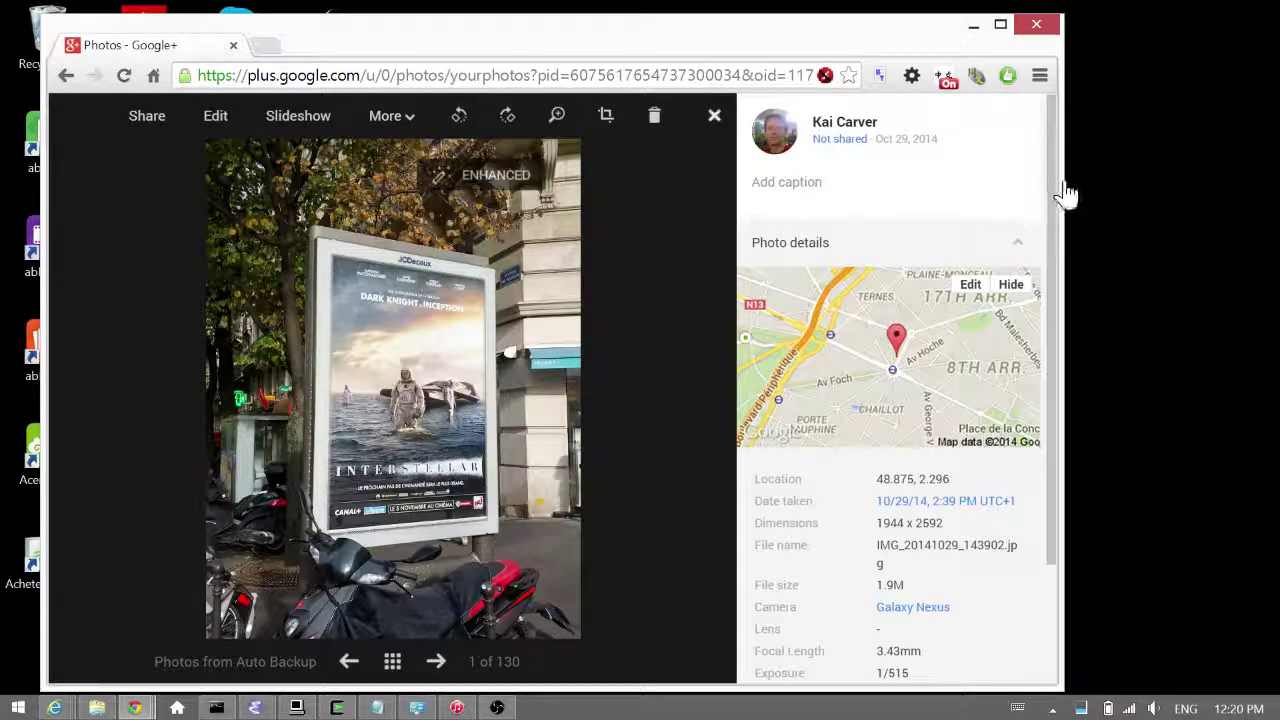
{"action": "key", "text": "Escape"}
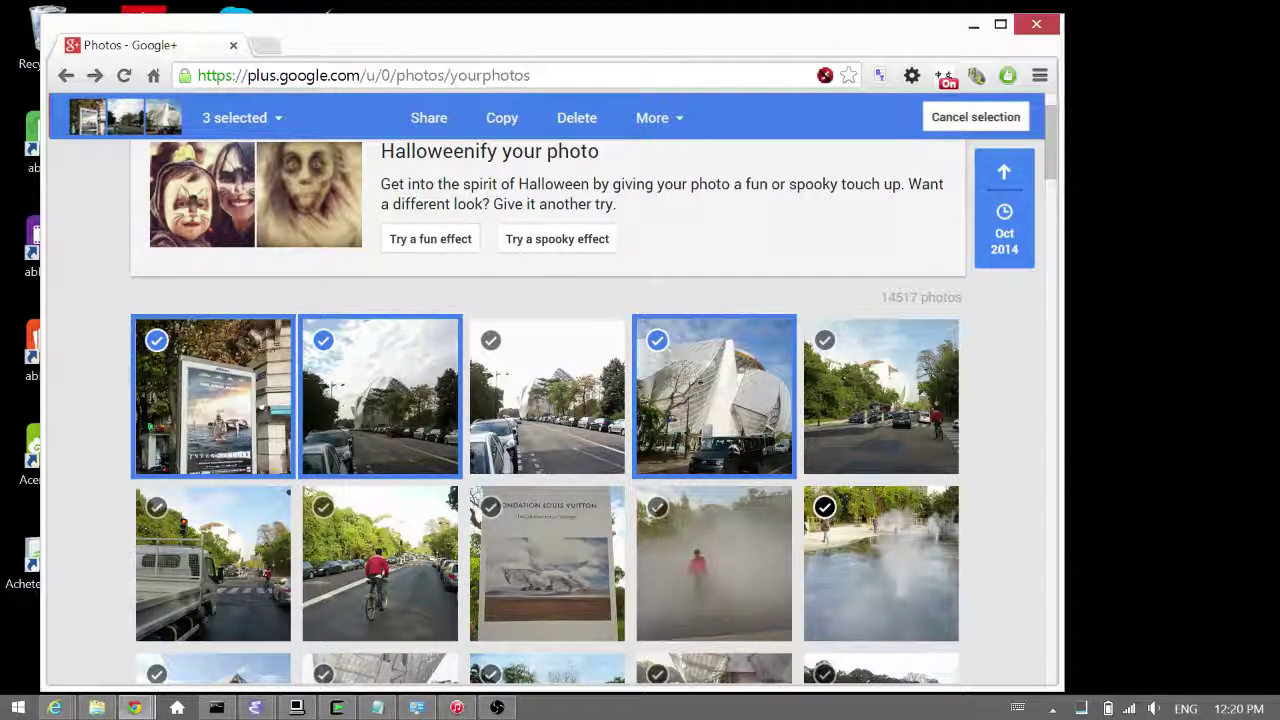
{"action": "left_click", "coordinate": [824, 507], "text": "shift"}
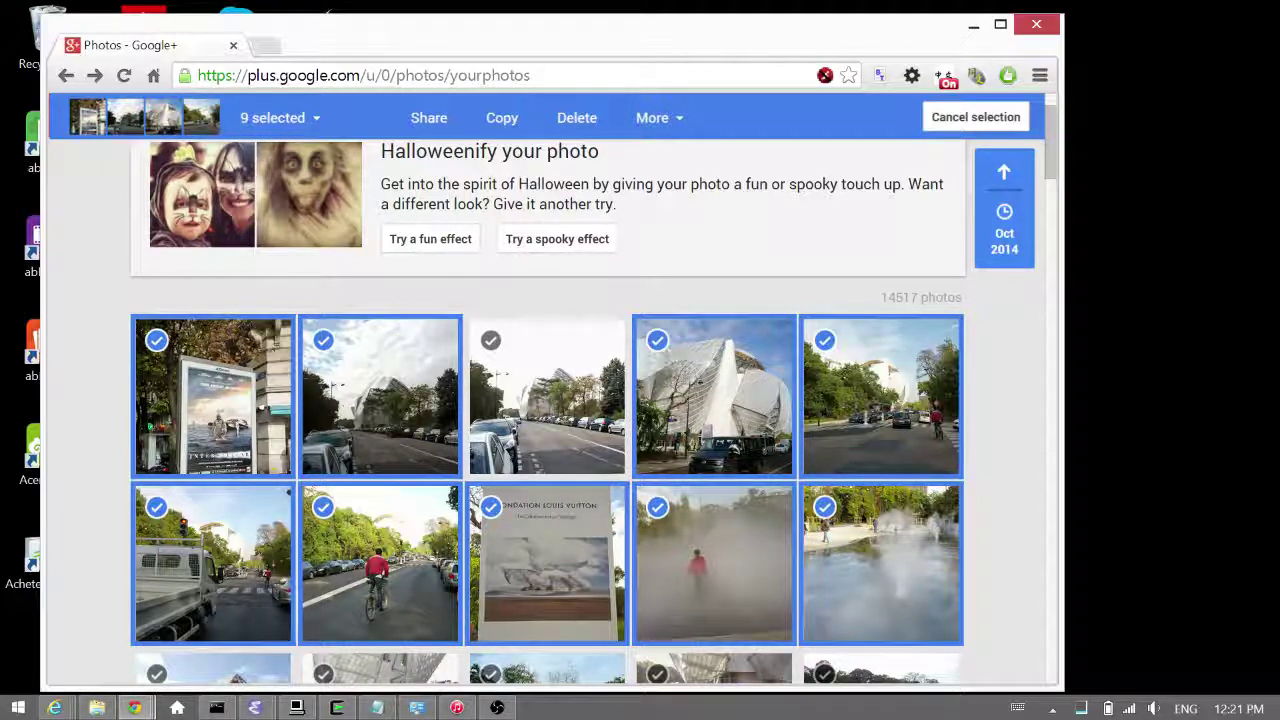
{"action": "left_click", "coordinate": [657, 507]}
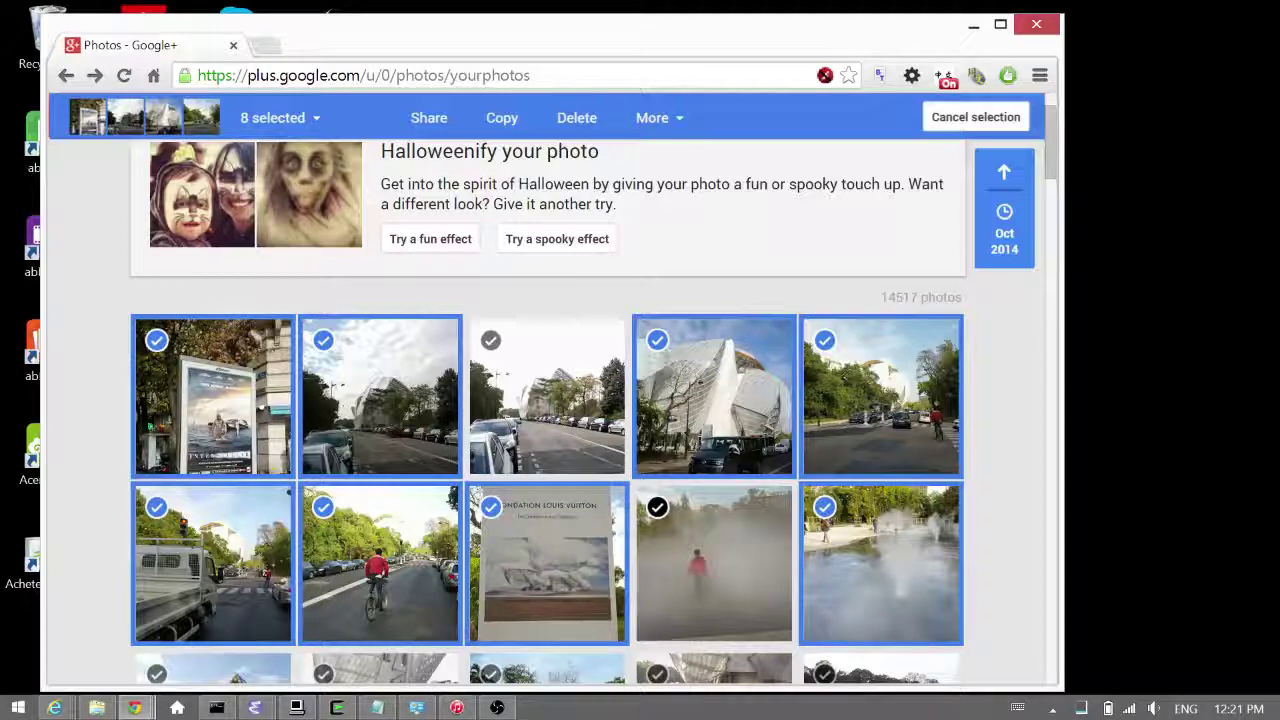
{"action": "left_click", "coordinate": [657, 507]}
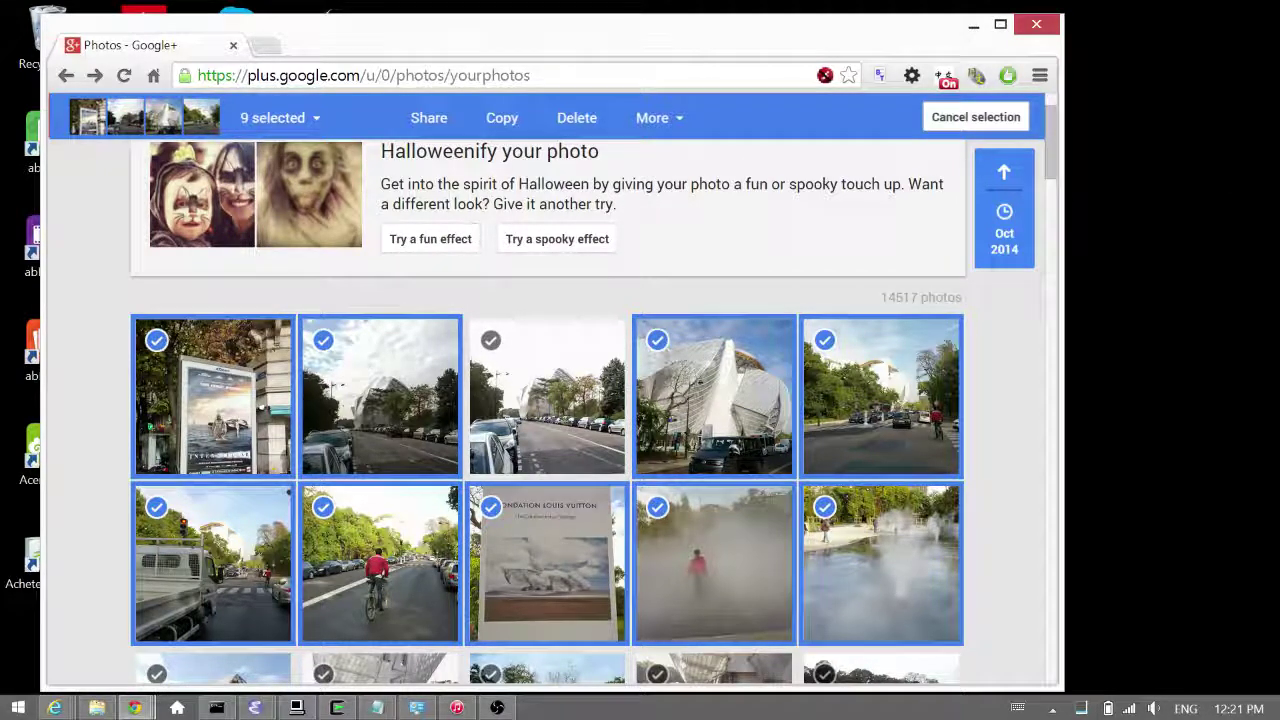
Clear the earlier selection and select only the Interstellar poster, cyclist and fog photos.
{"action": "key", "text": "Escape"}
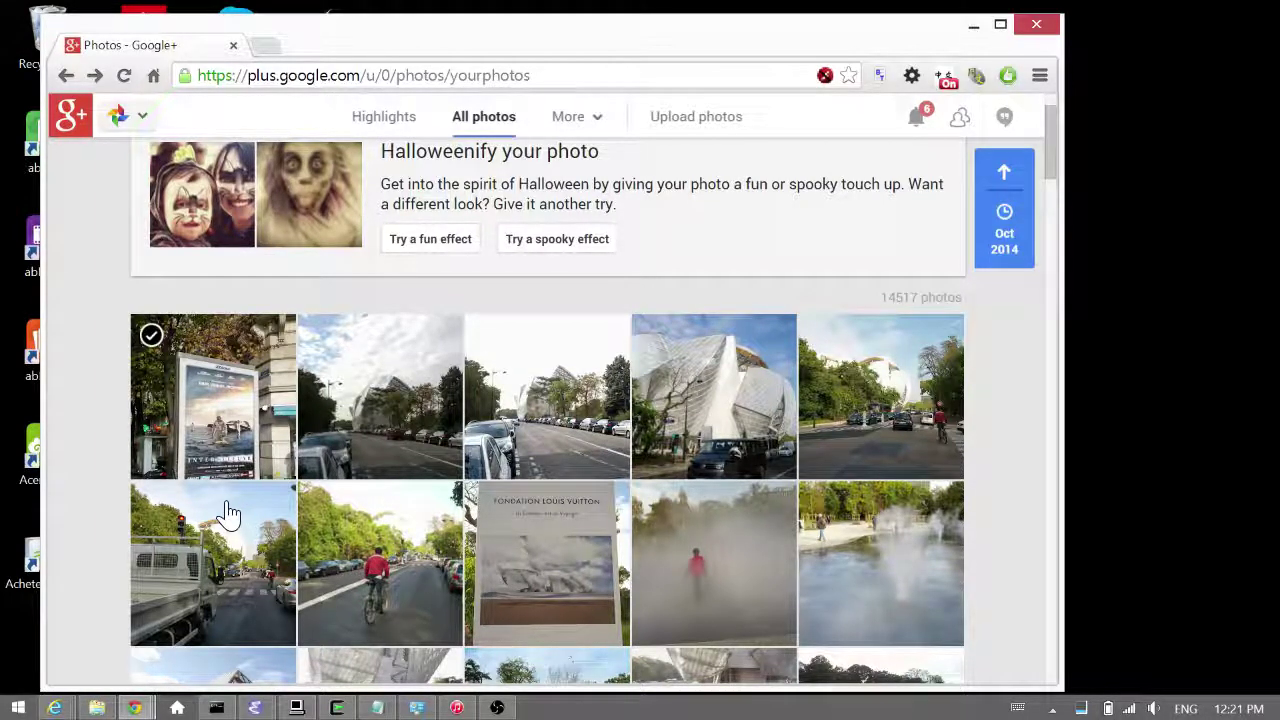
{"action": "key", "text": "x"}
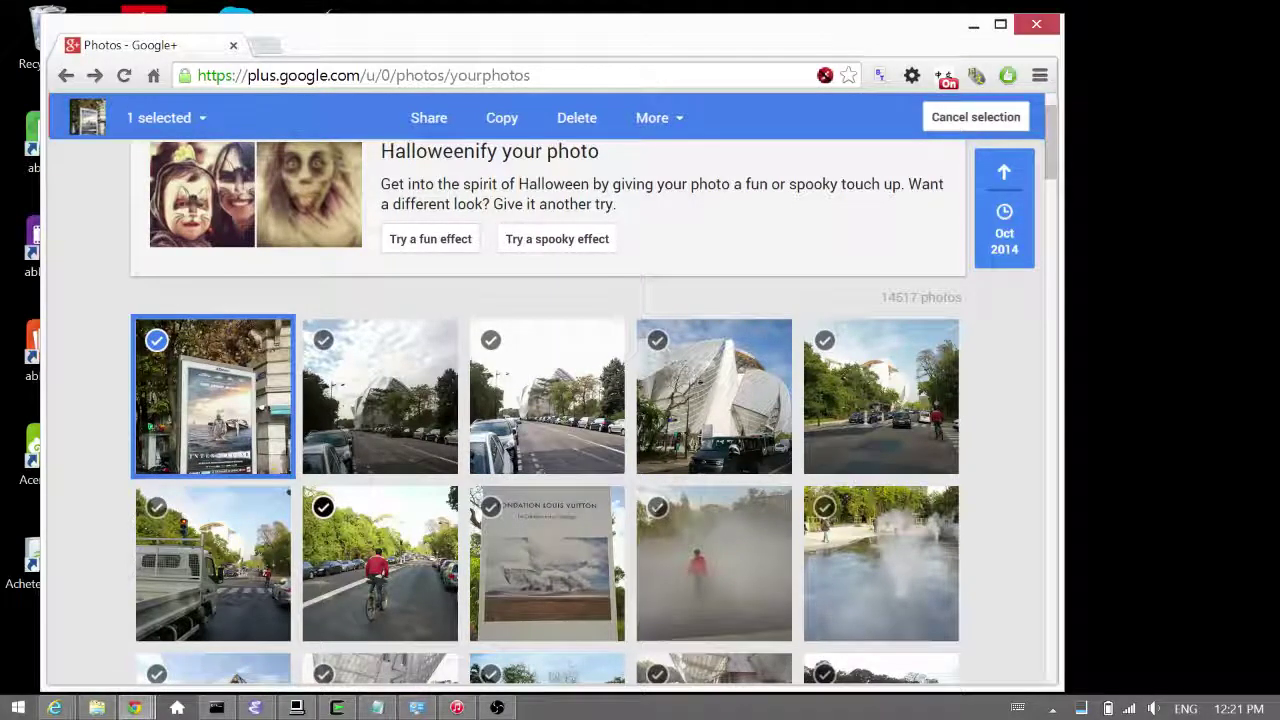
{"action": "left_click", "coordinate": [323, 507]}
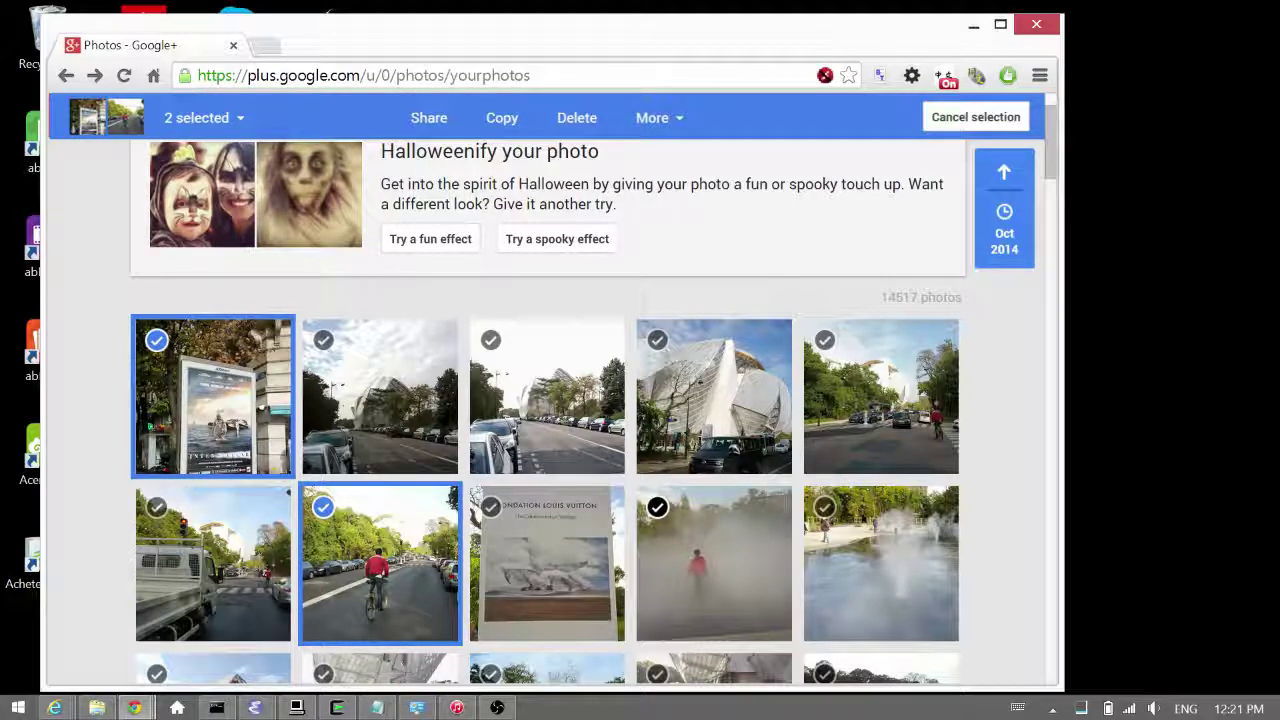
{"action": "left_click", "coordinate": [657, 507]}
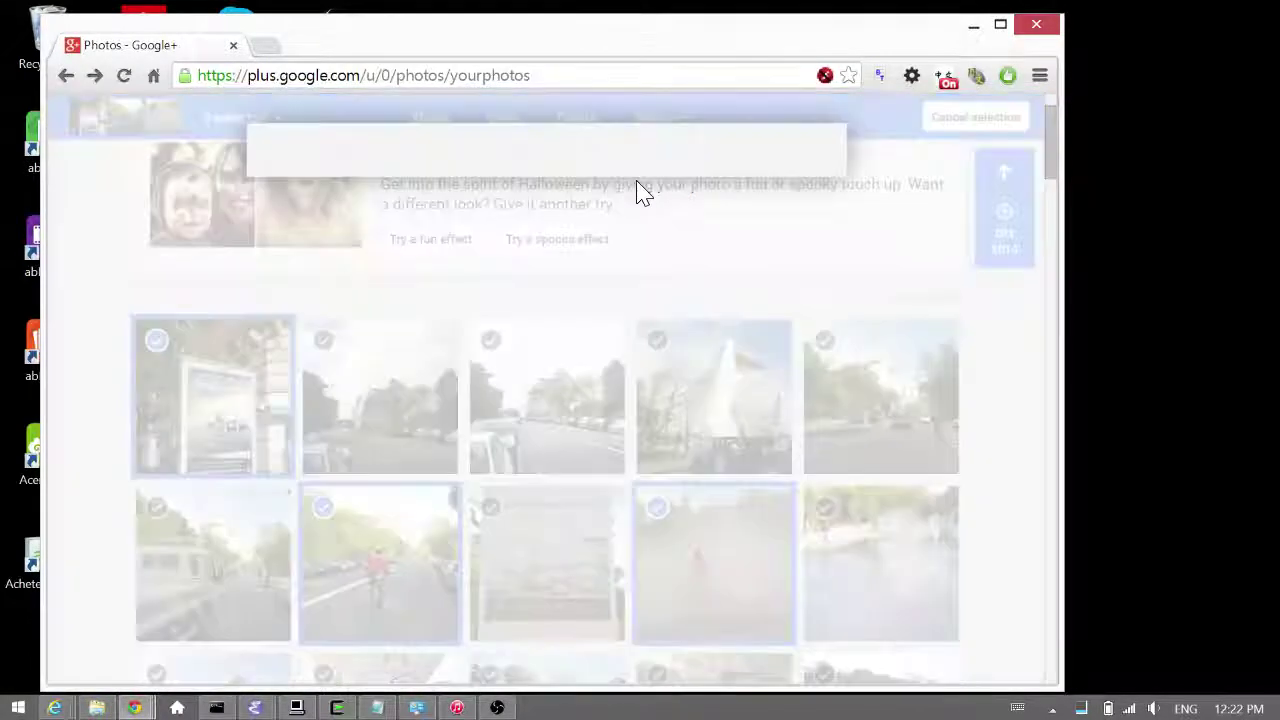
Share the three selected photos with the comment 'This is just an example of sharing.'.
{"action": "left_click", "coordinate": [638, 192]}
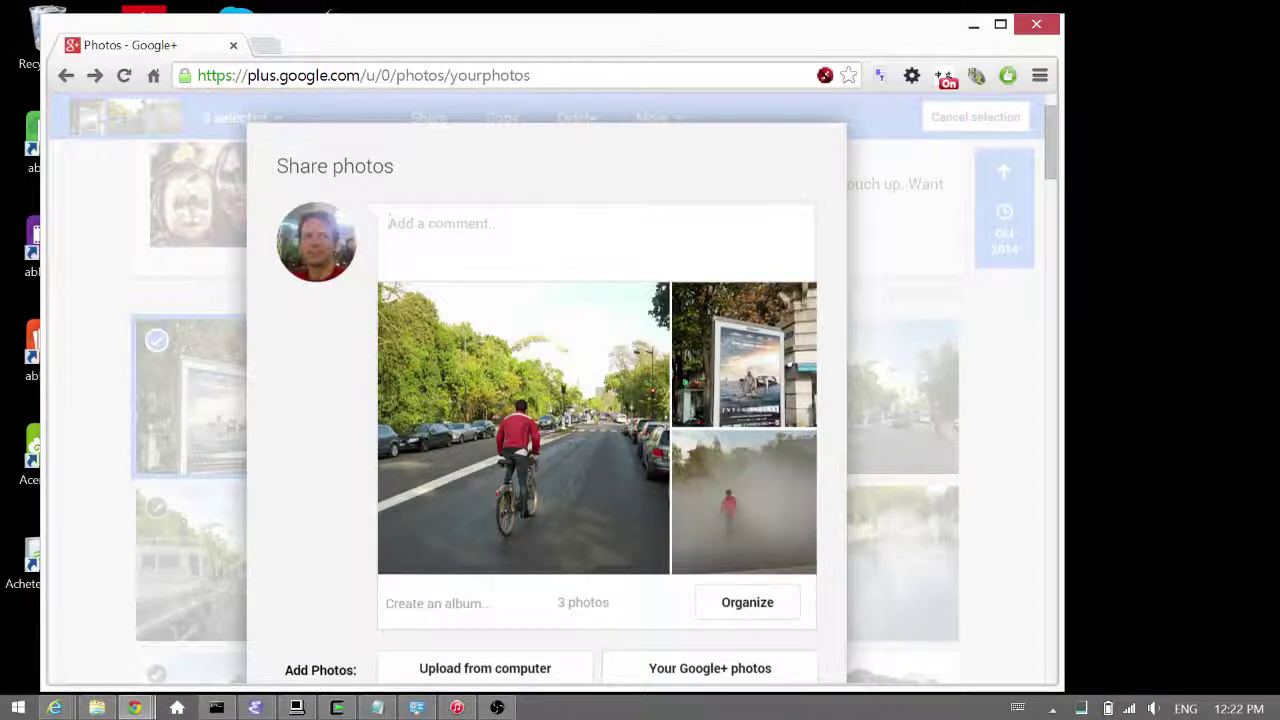
{"action": "type", "text": "This is "}
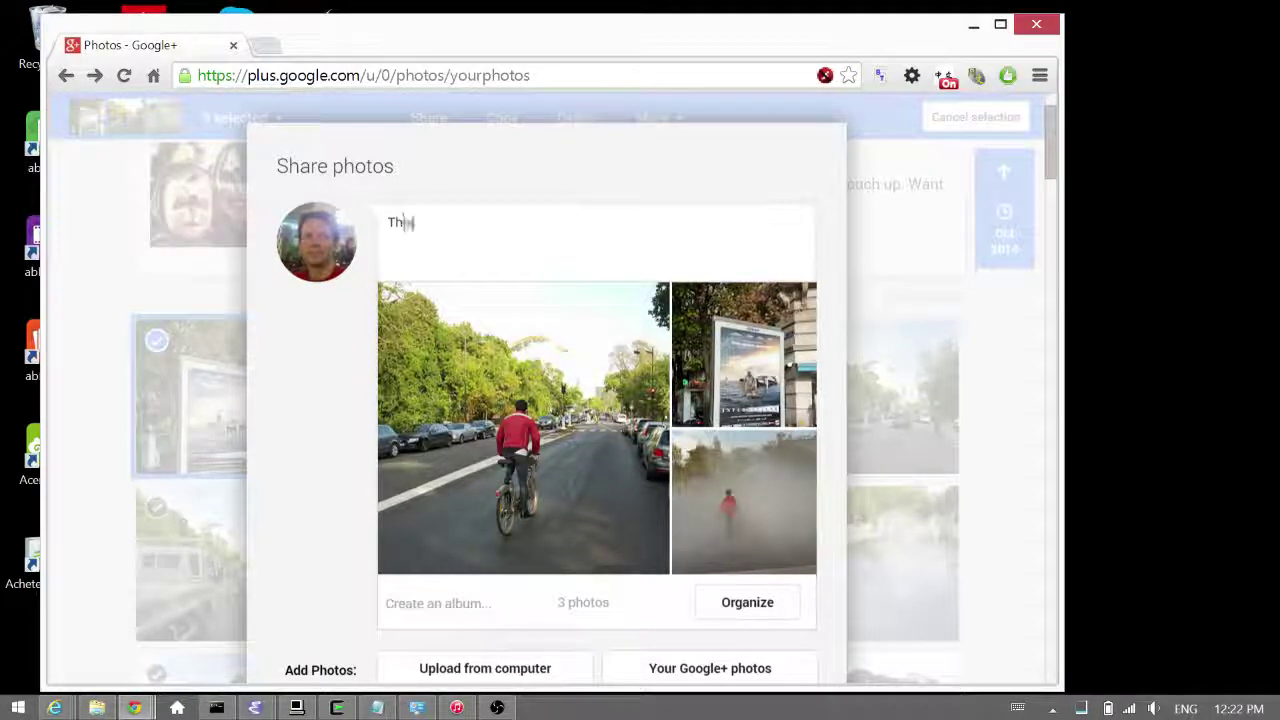
{"action": "type", "text": "just an example of "}
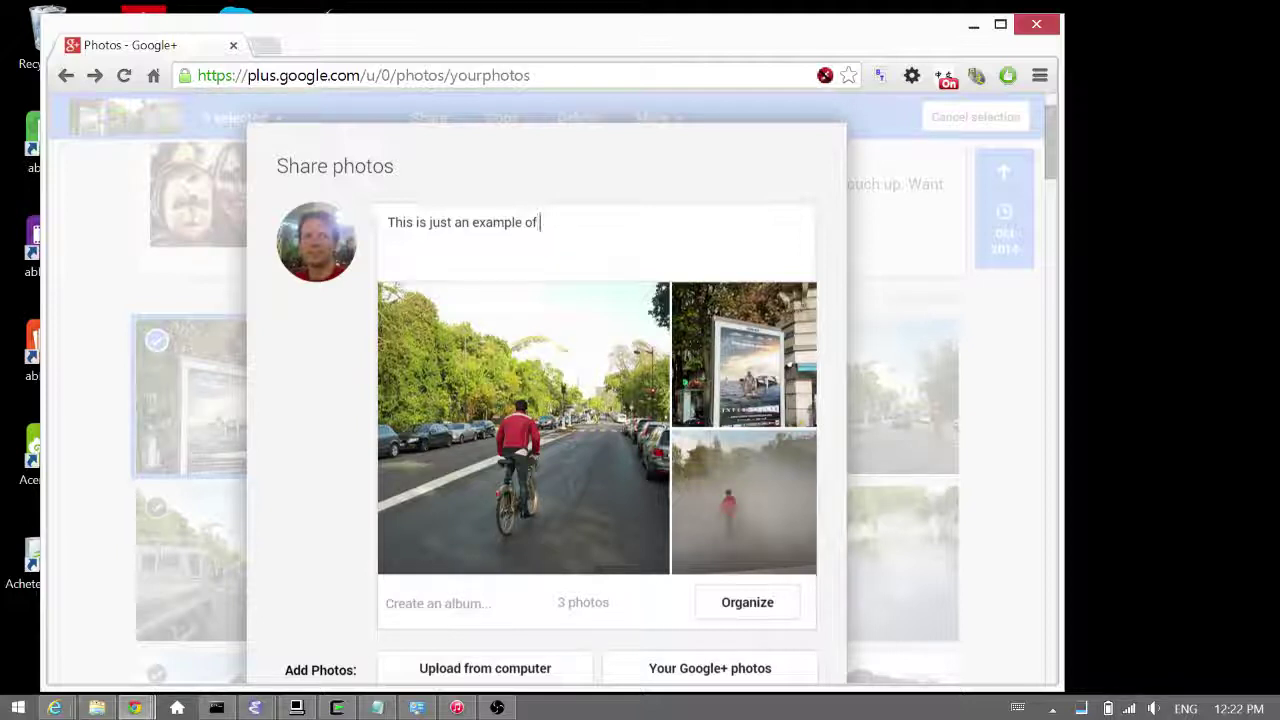
{"action": "type", "text": "sharing."}
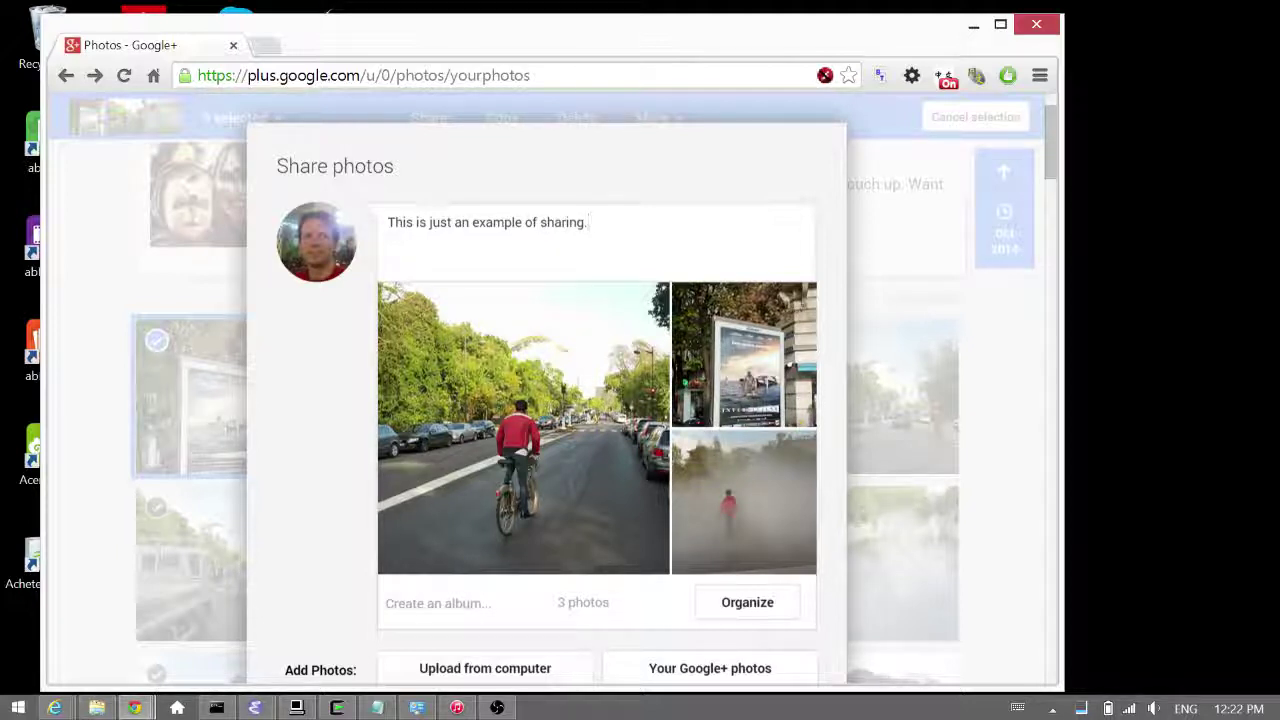
{"action": "scroll", "coordinate": [1022, 310], "scroll_direction": "down", "scroll_amount": 1}
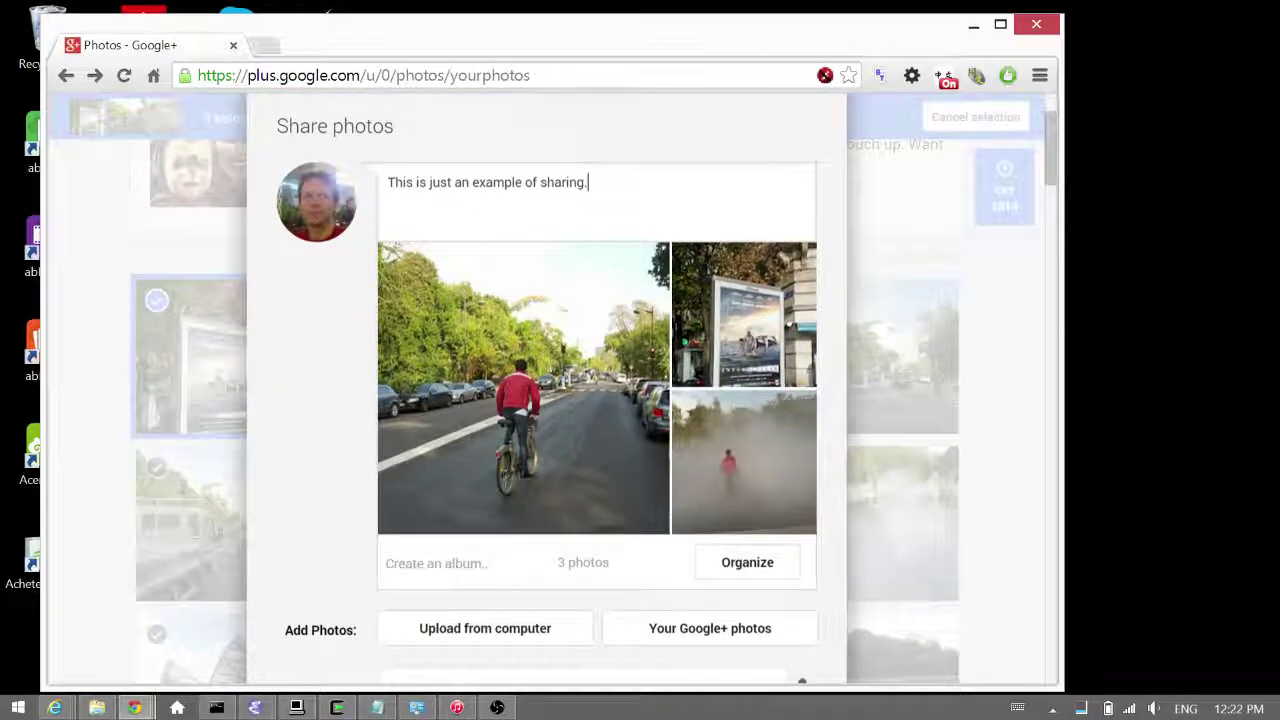
{"action": "scroll", "coordinate": [1022, 310], "scroll_direction": "down", "scroll_amount": 2}
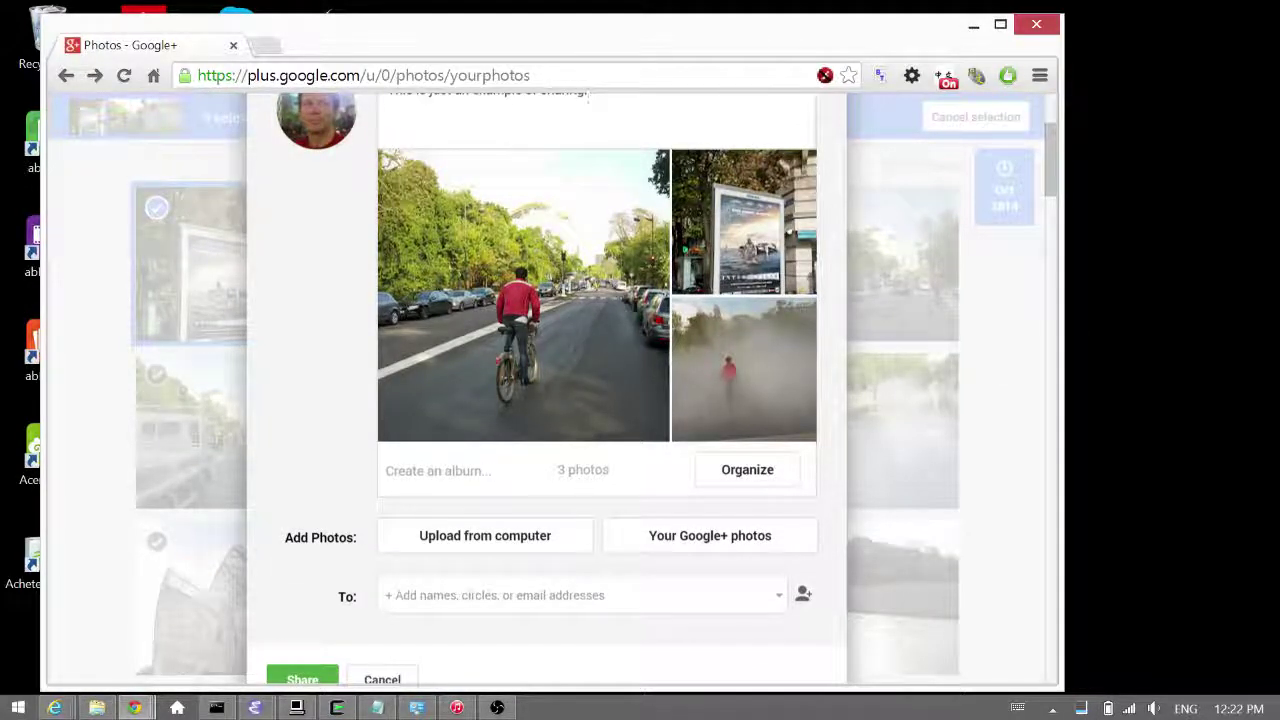
In the To field, add the first suggested family contact as a recipient.
{"action": "left_click", "coordinate": [500, 595]}
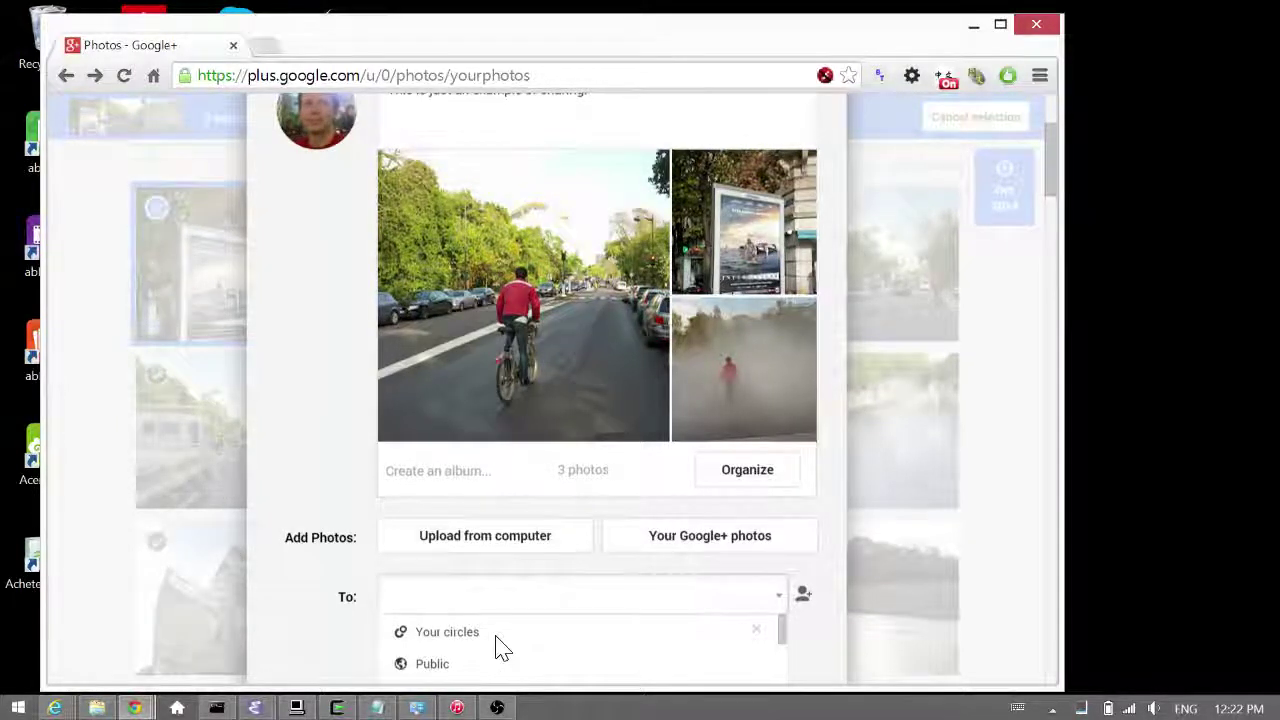
{"action": "scroll", "coordinate": [500, 646], "scroll_direction": "down", "scroll_amount": 2}
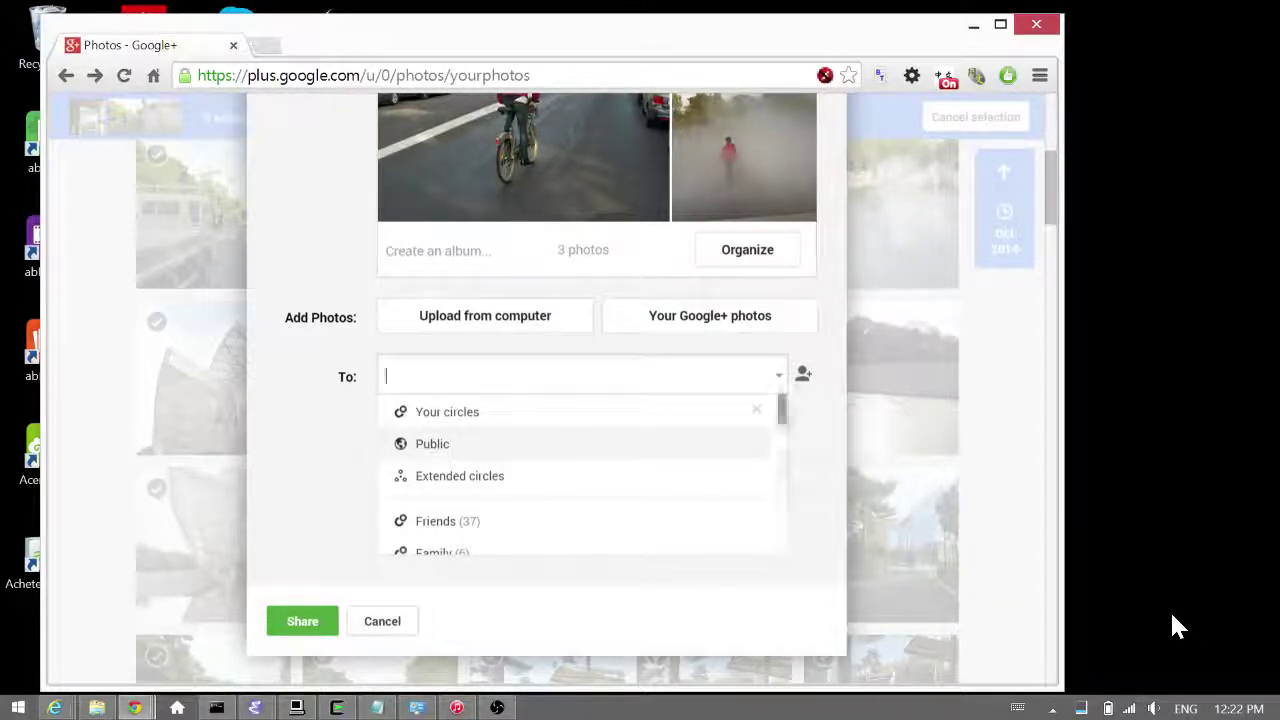
{"action": "scroll", "coordinate": [1169, 630], "scroll_direction": "down", "scroll_amount": 2}
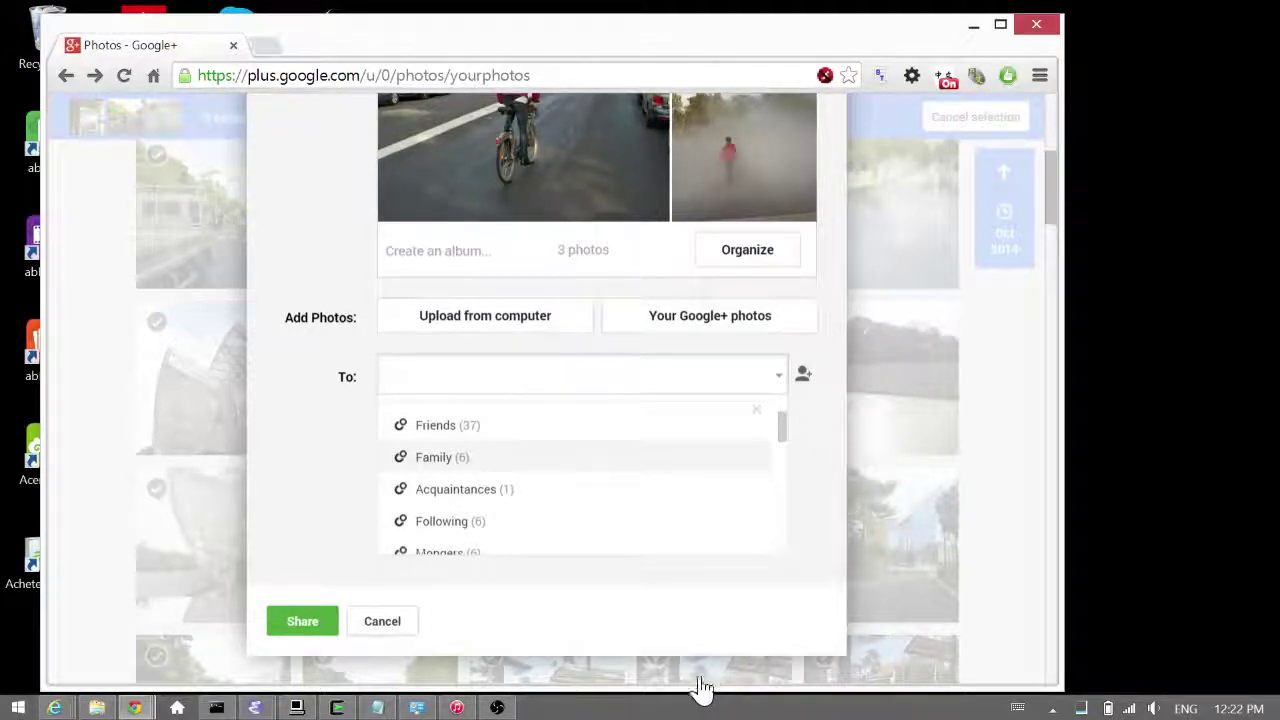
{"action": "key", "text": "Up"}
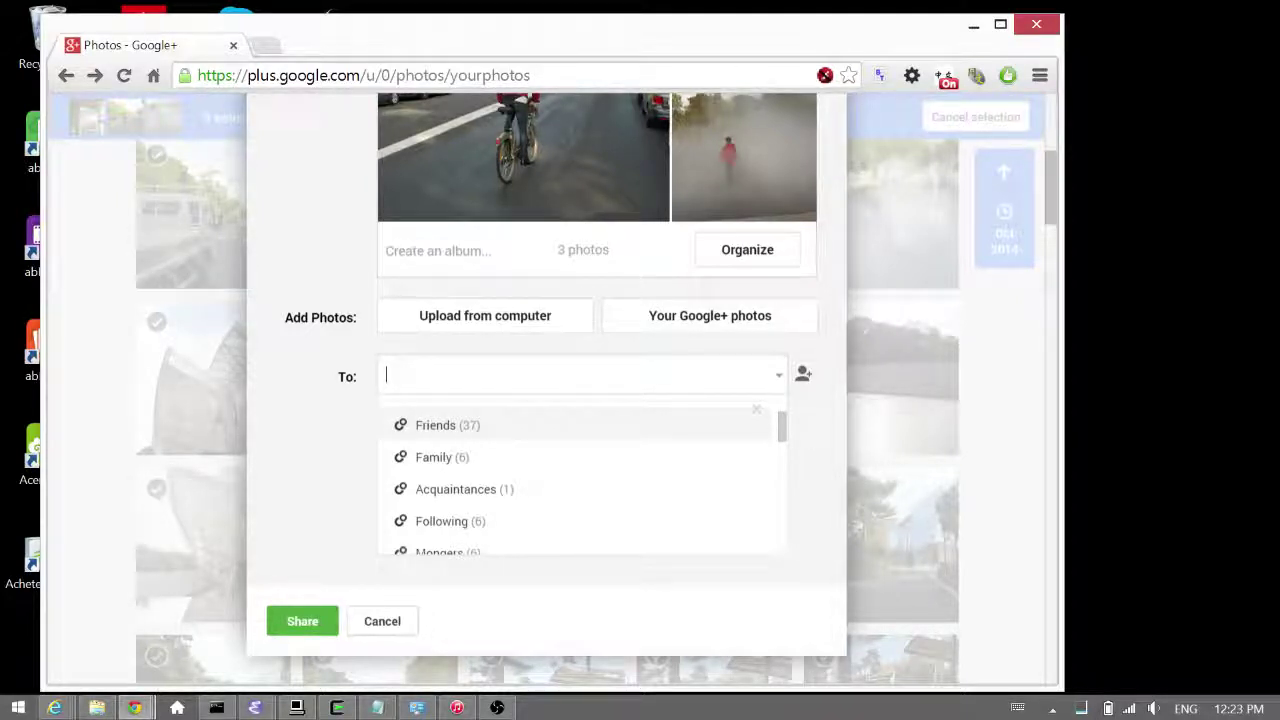
{"action": "type", "text": "nke"}
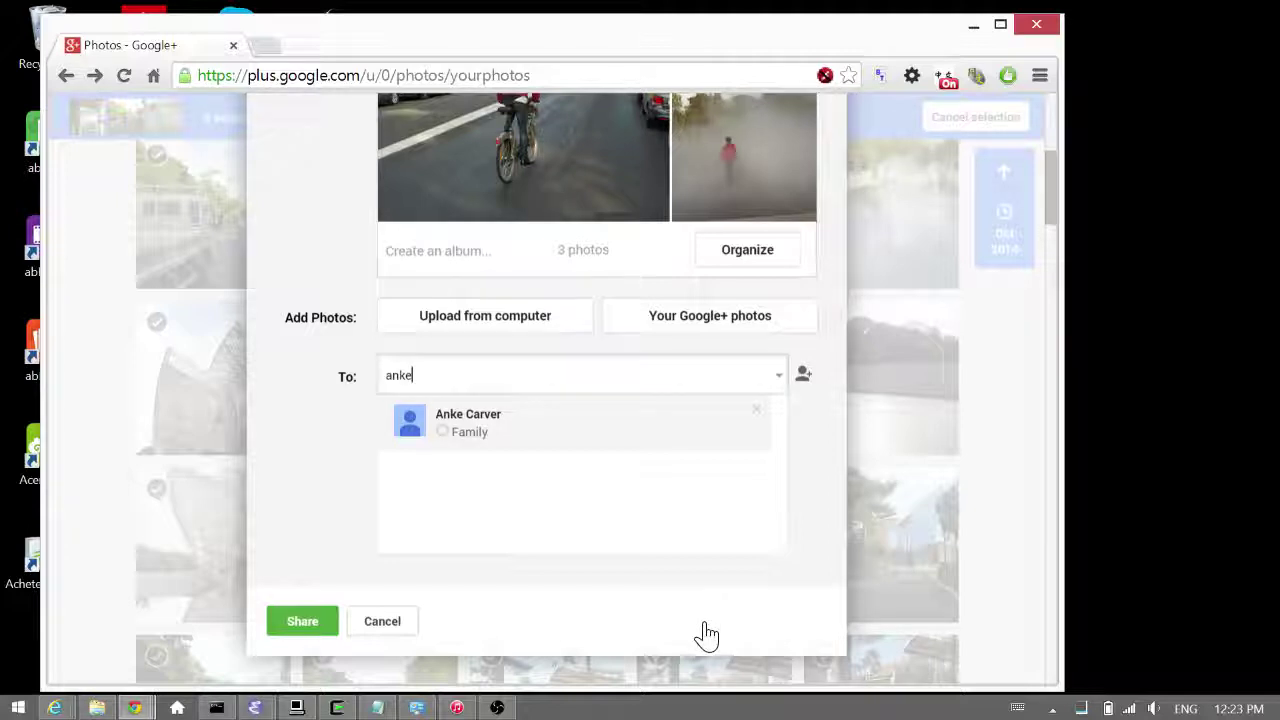
{"action": "key", "text": "Return"}
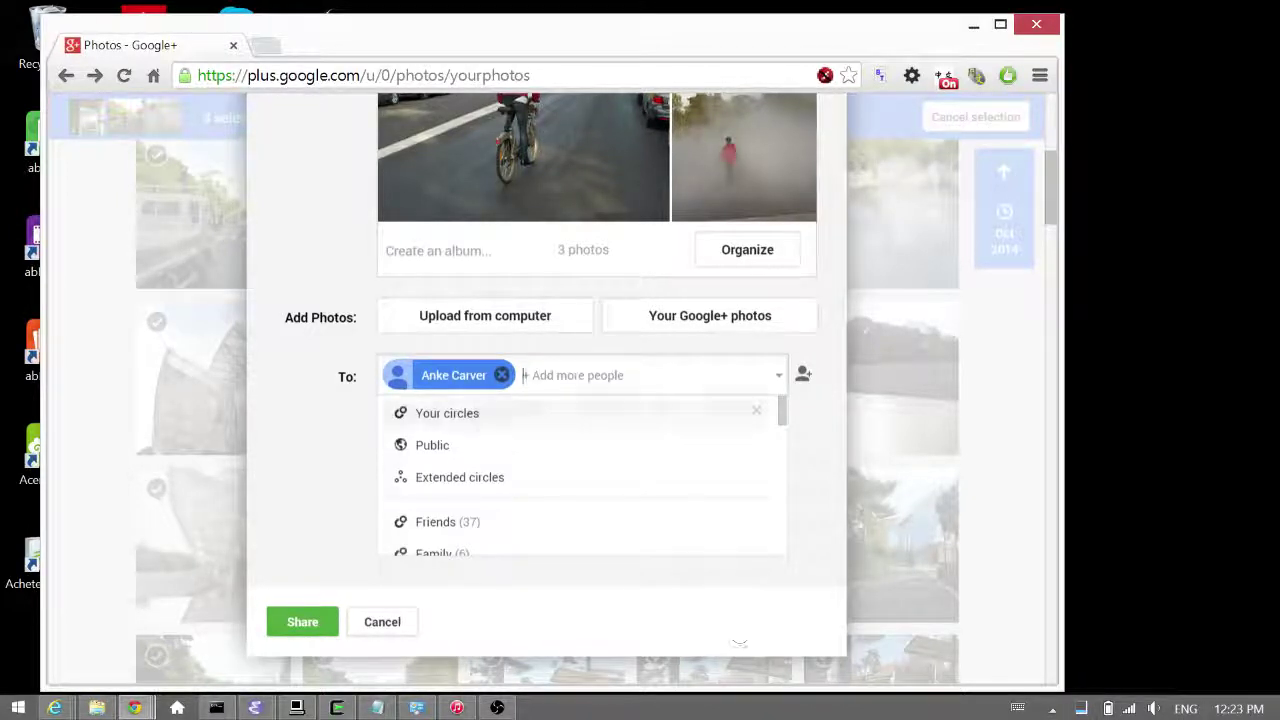
Search for the second family member by name and add them as a recipient.
{"action": "type", "text": "doug"}
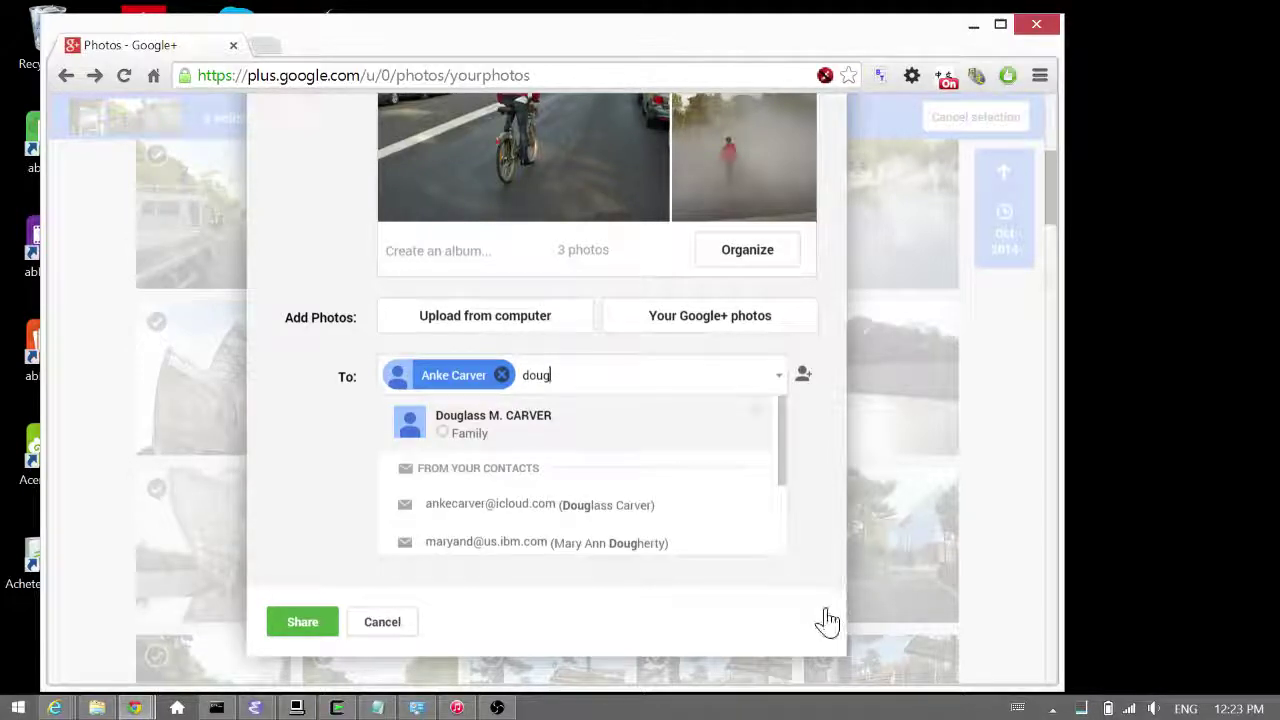
{"action": "key", "text": "Menu"}
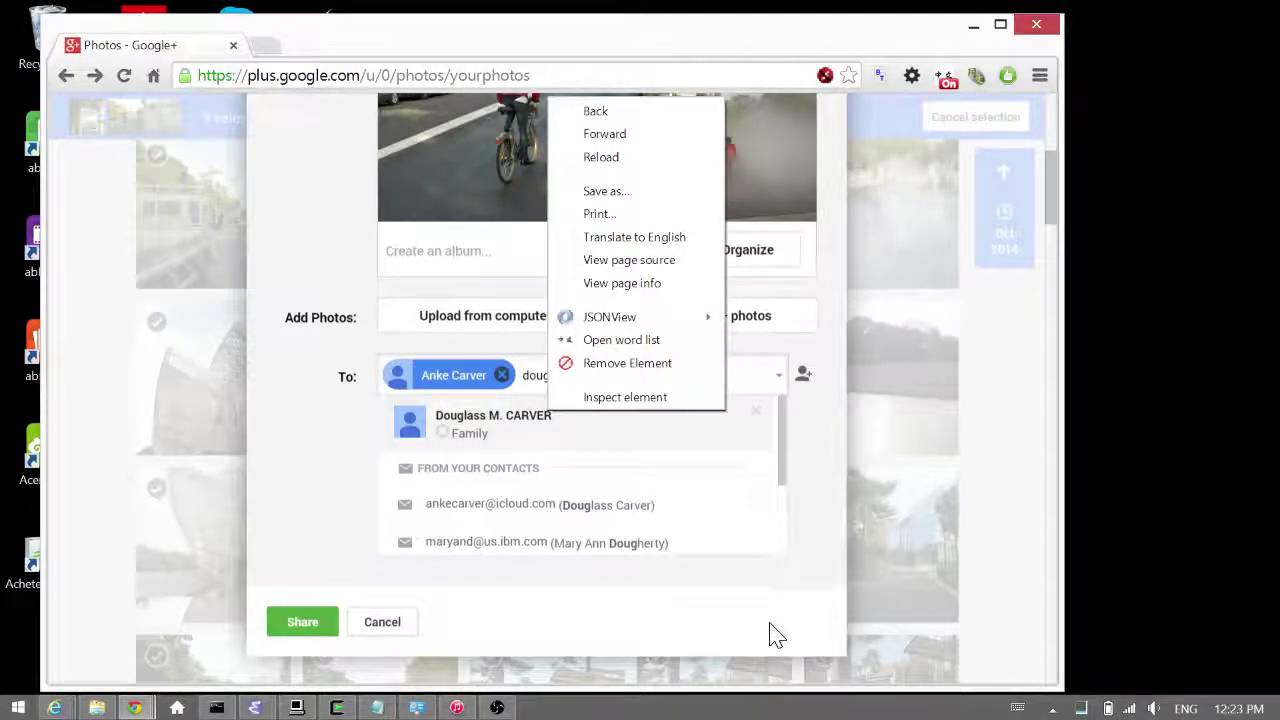
{"action": "key", "text": "Escape"}
{"action": "key", "text": "Return"}
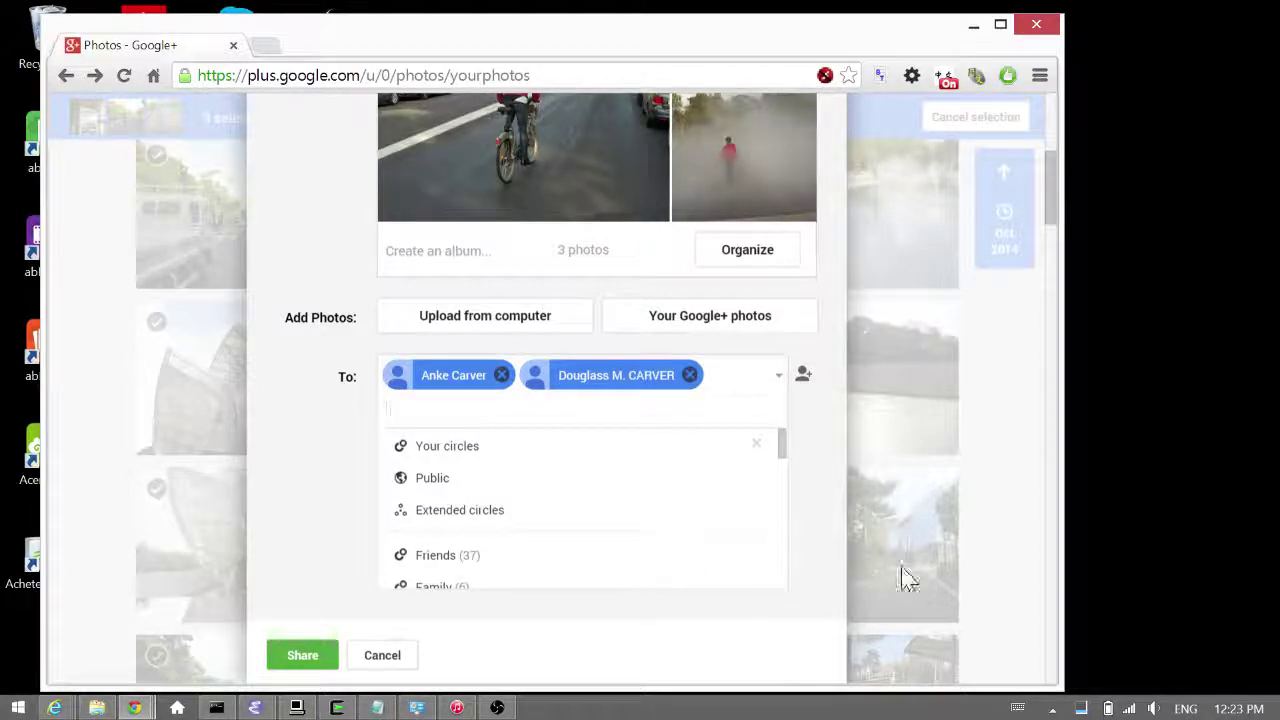
{"action": "key", "text": "BackSpace"}
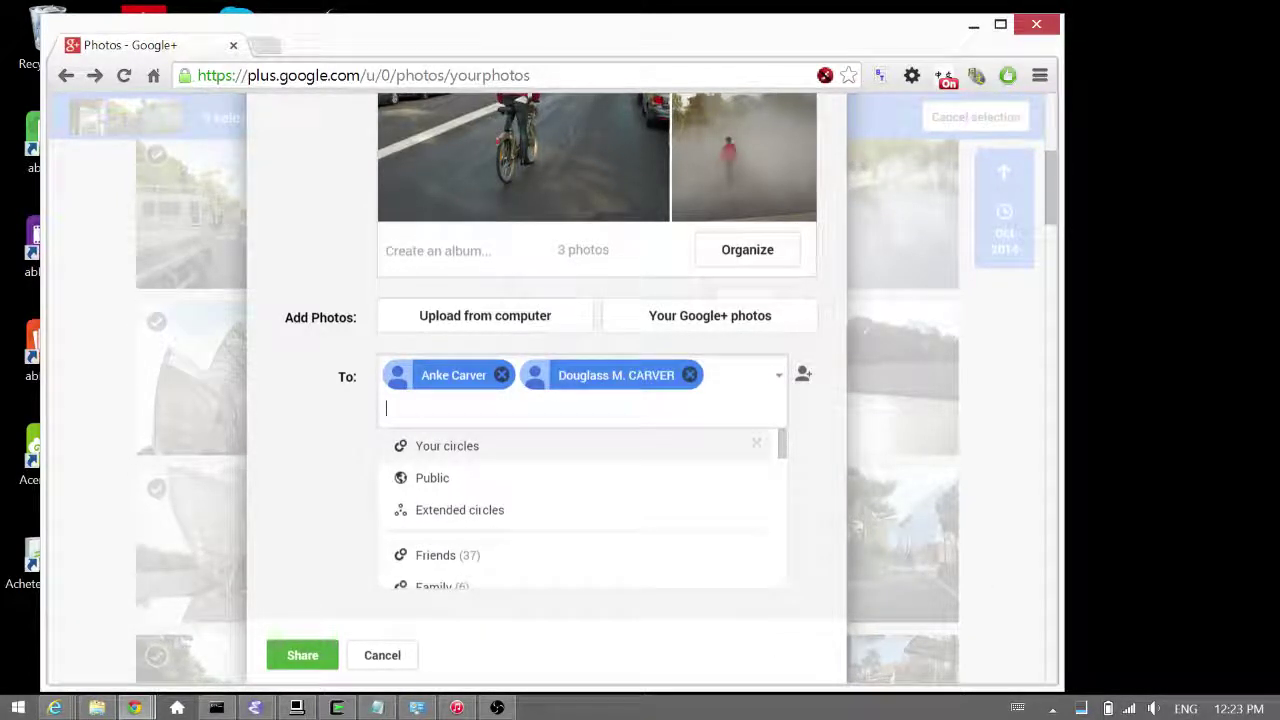
{"action": "key", "text": "Down"}
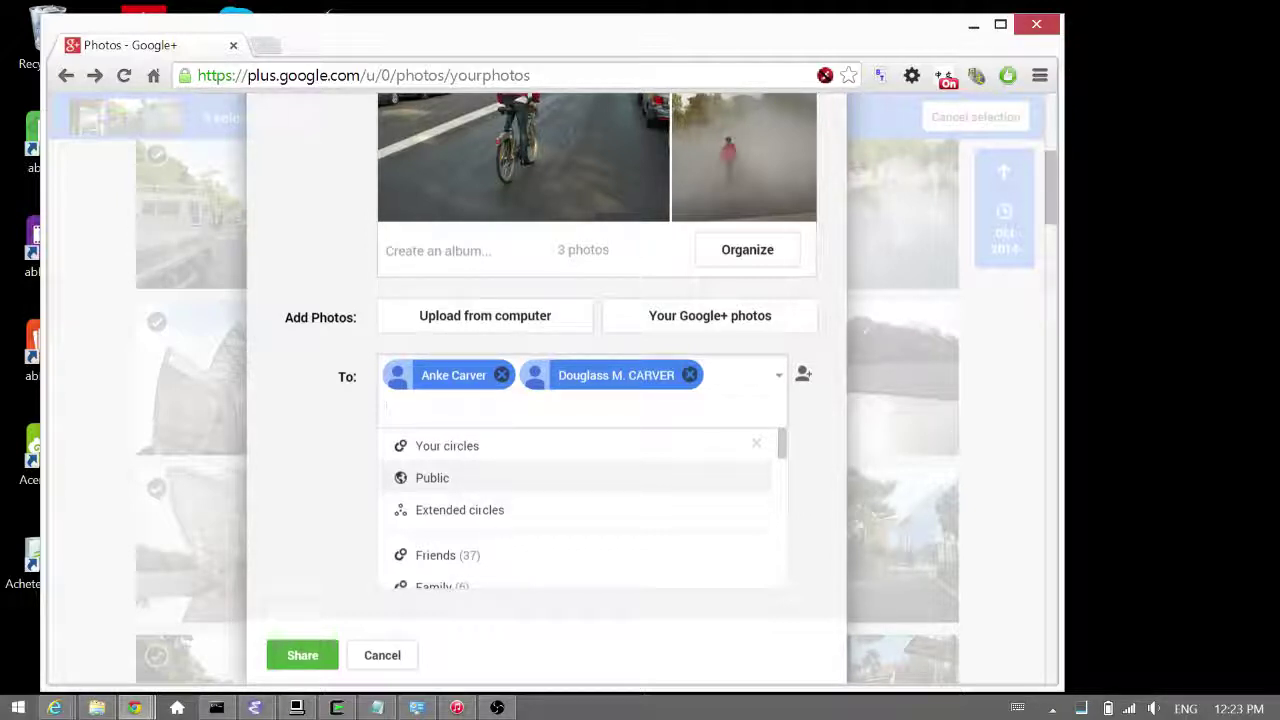
{"action": "key", "text": "Up"}
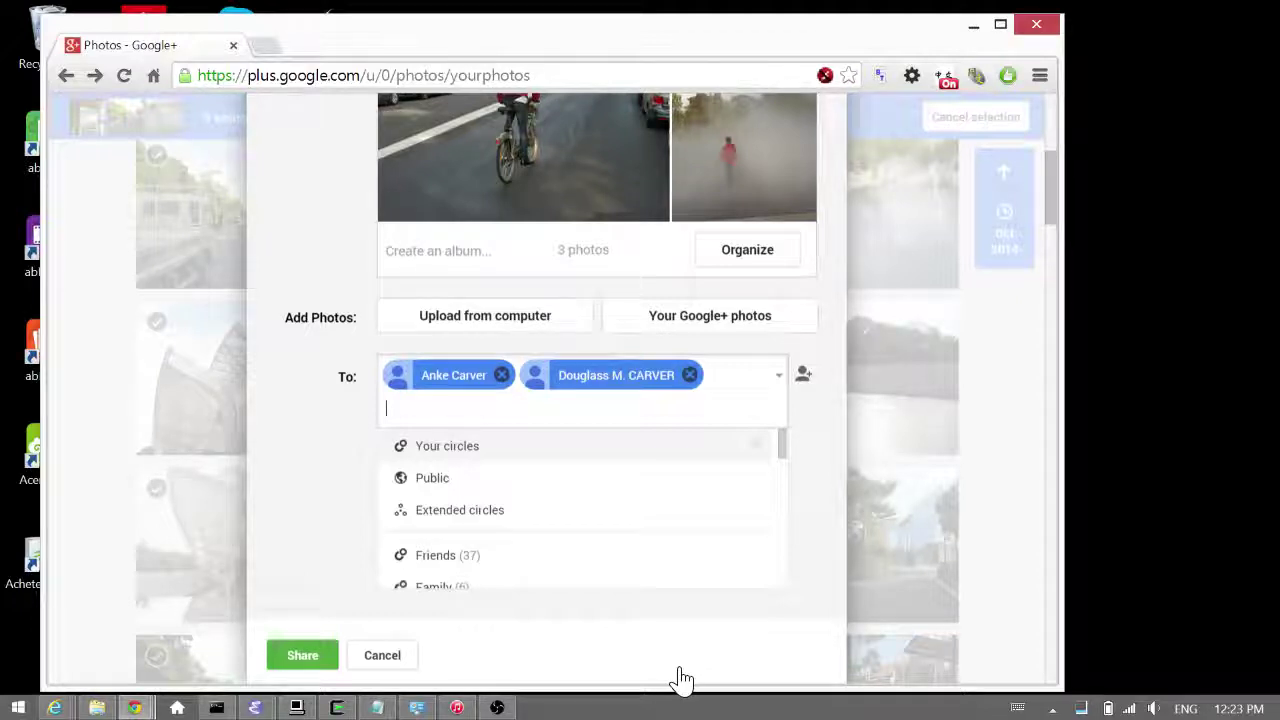
{"action": "key", "text": "Down"}
{"action": "key", "text": "Down"}
{"action": "key", "text": "Down"}
{"action": "key", "text": "Up"}
{"action": "key", "text": "Up"}
{"action": "key", "text": "Up"}
{"action": "left_click", "coordinate": [455, 706]}
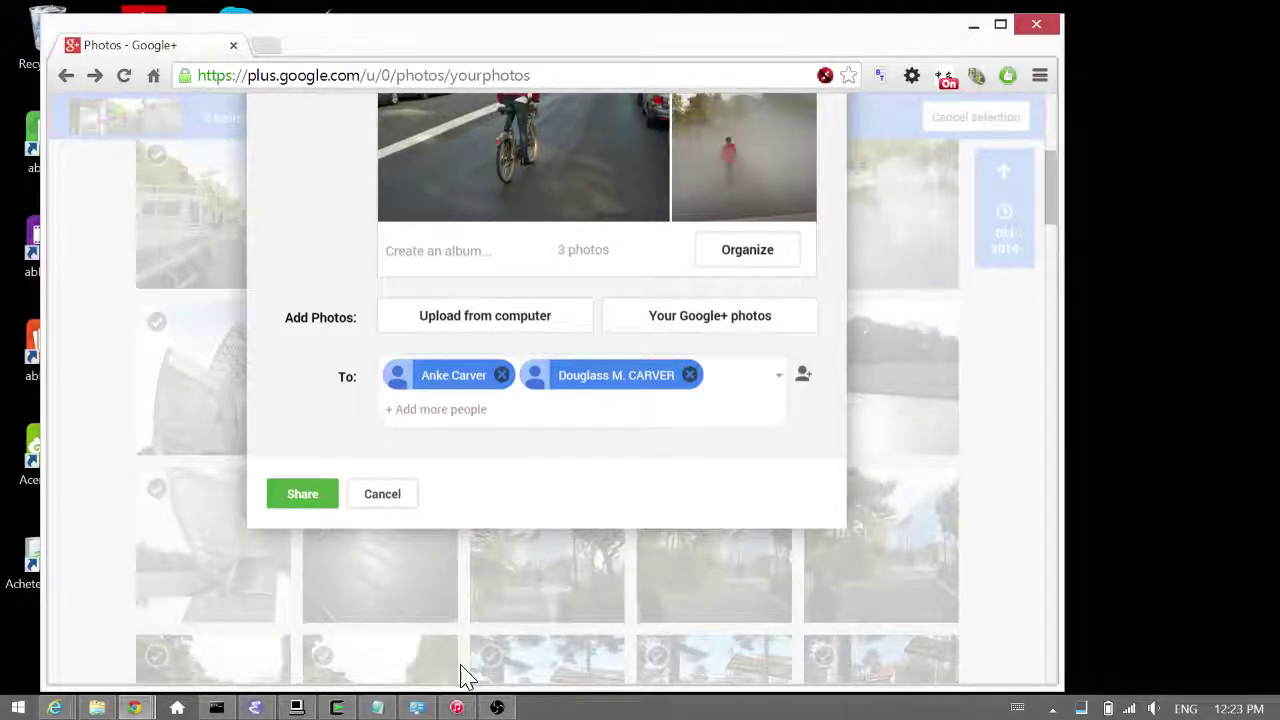
{"action": "scroll", "coordinate": [465, 677], "scroll_direction": "up", "scroll_amount": 5}
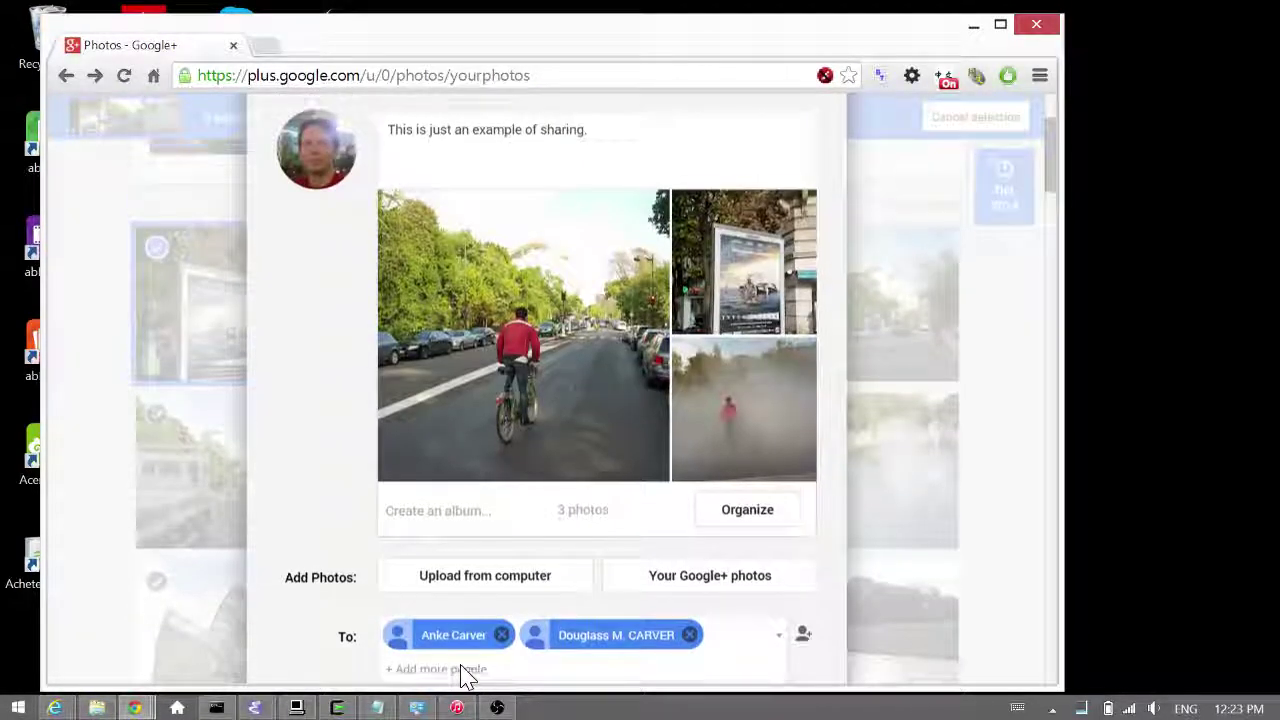
{"action": "scroll", "coordinate": [465, 677], "scroll_direction": "down", "scroll_amount": 2}
{"action": "scroll", "coordinate": [465, 677], "scroll_direction": "up", "scroll_amount": 1}
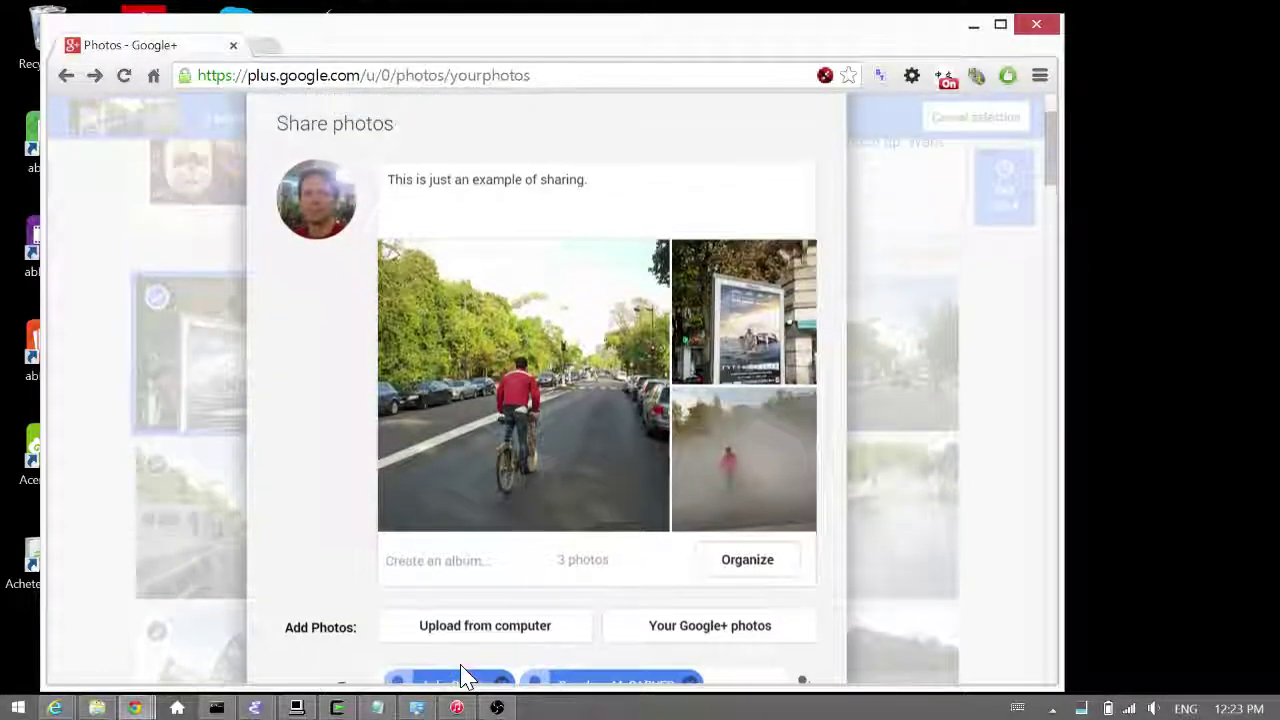
{"action": "scroll", "coordinate": [465, 677], "scroll_direction": "up", "scroll_amount": 1}
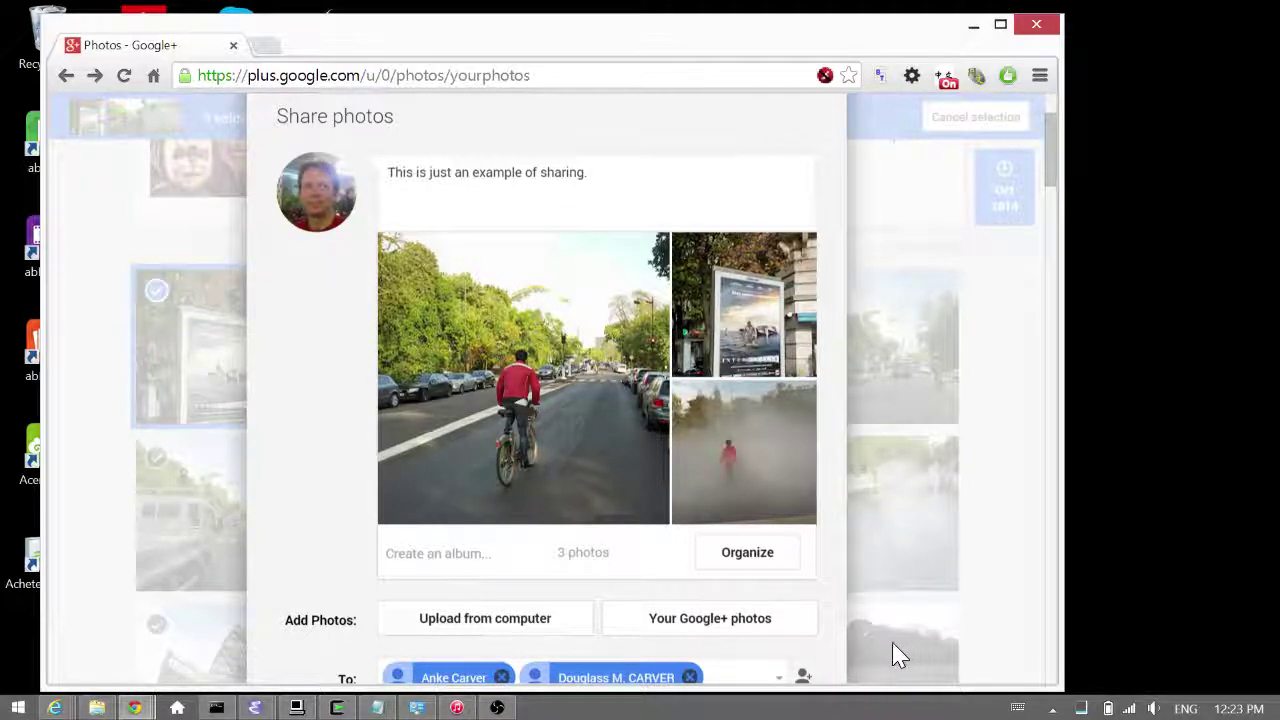
{"action": "scroll", "coordinate": [894, 652], "scroll_direction": "down", "scroll_amount": 2}
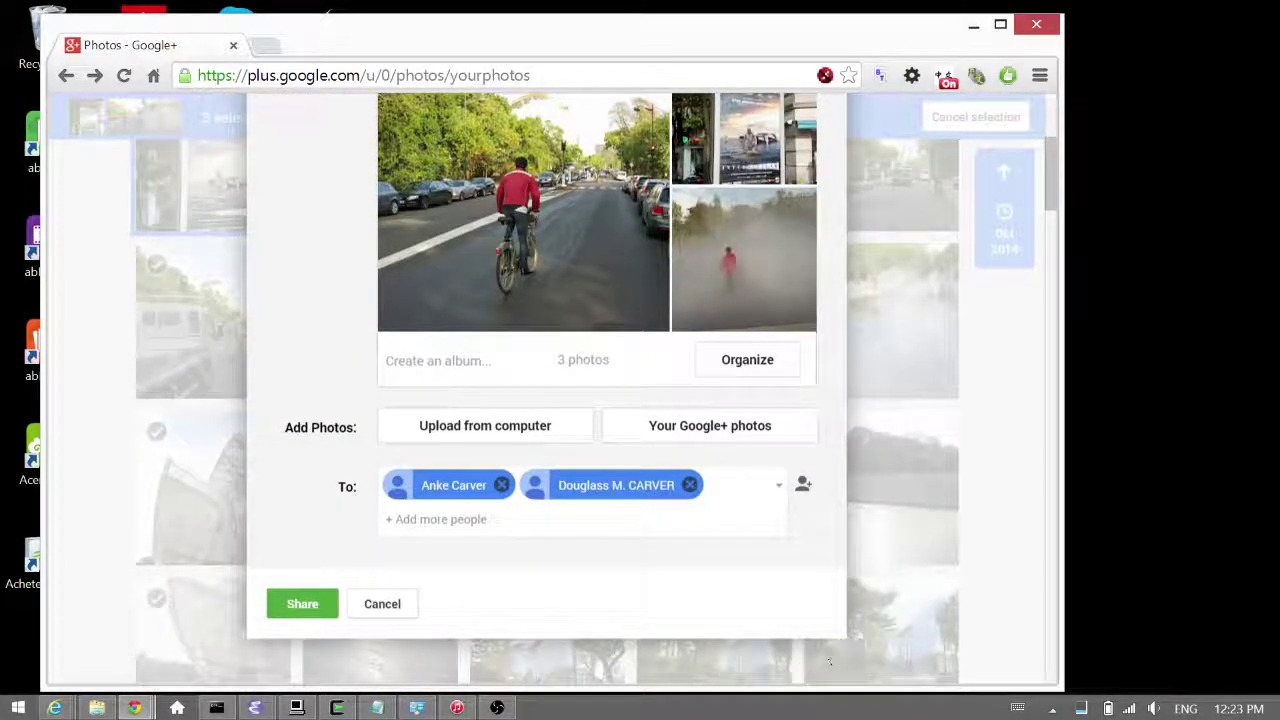
{"action": "scroll", "coordinate": [594, 400], "scroll_direction": "down", "scroll_amount": 1}
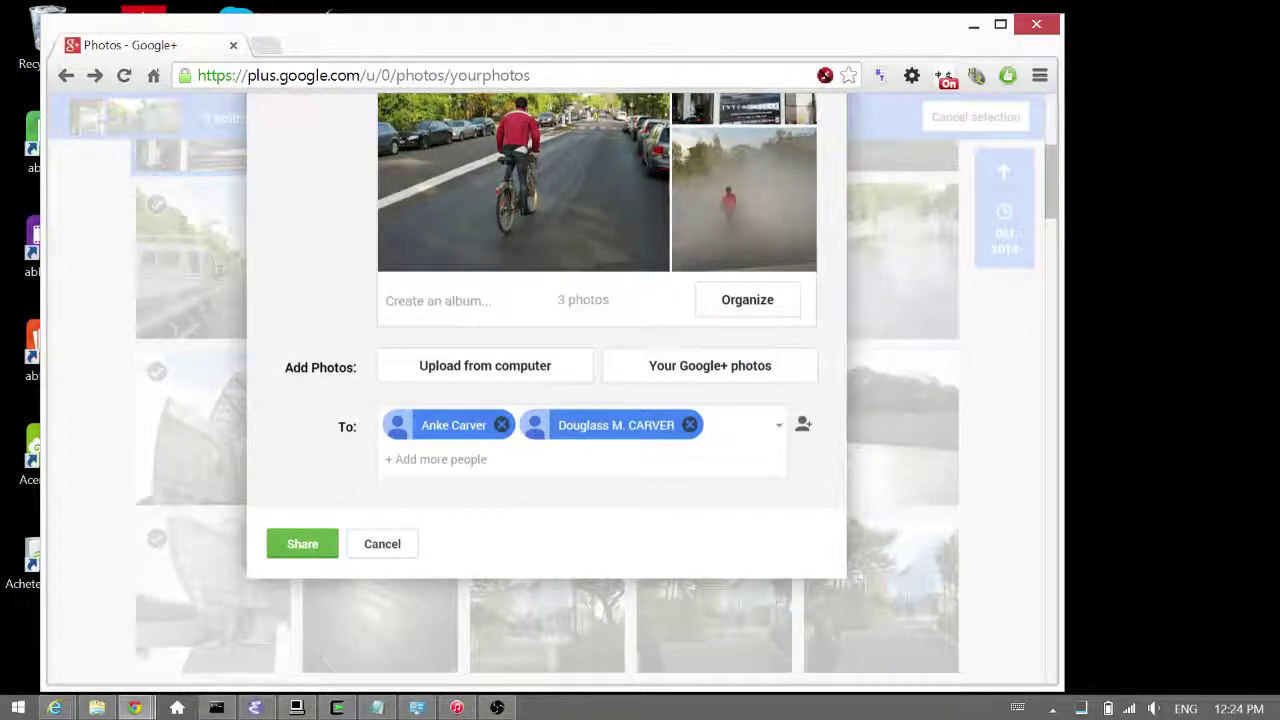
Send the commented three-photo share to both recipients and return to the top of All photos.
{"action": "left_click", "coordinate": [302, 543]}
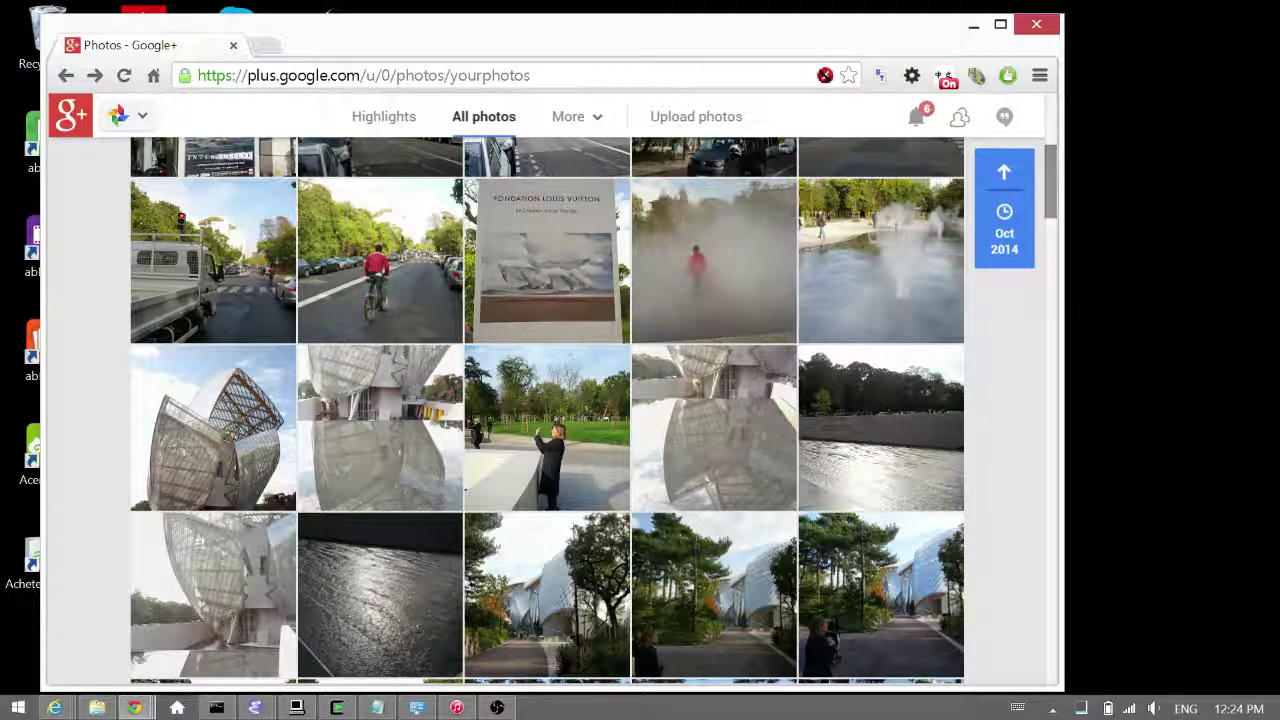
{"action": "scroll", "coordinate": [548, 410], "scroll_direction": "up", "scroll_amount": 5}
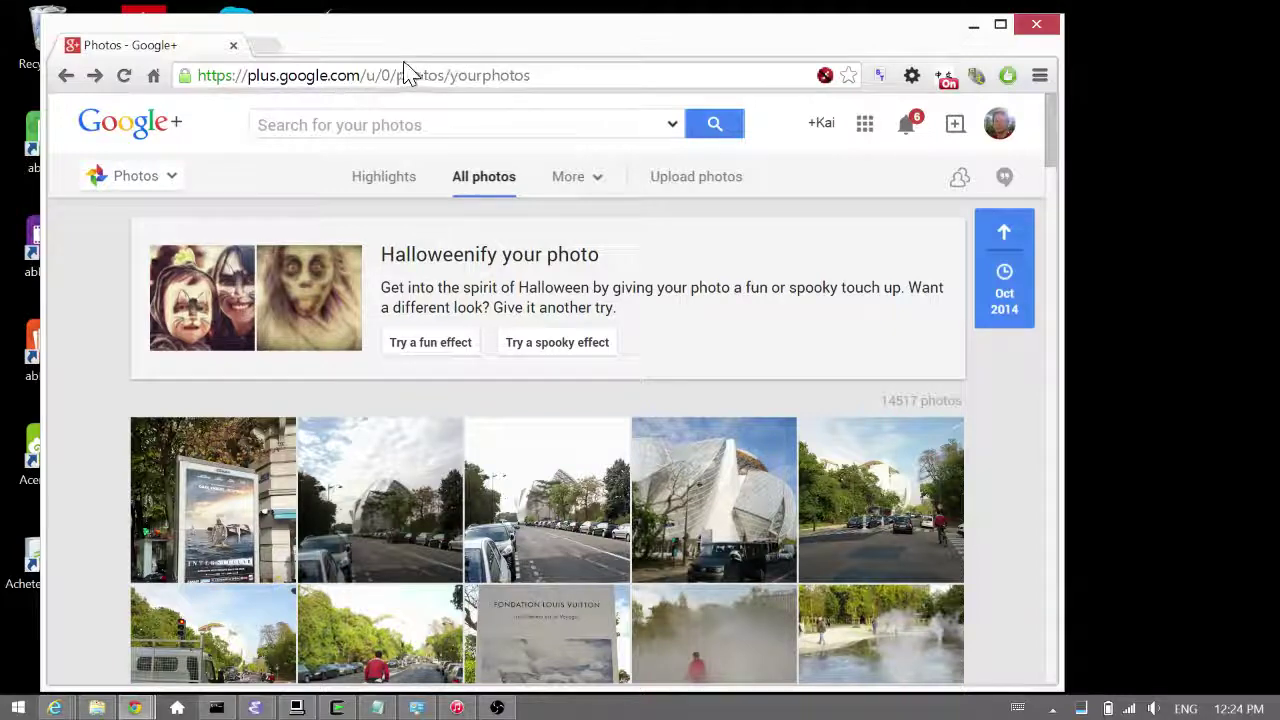
{"action": "key", "text": "ctrl+t"}
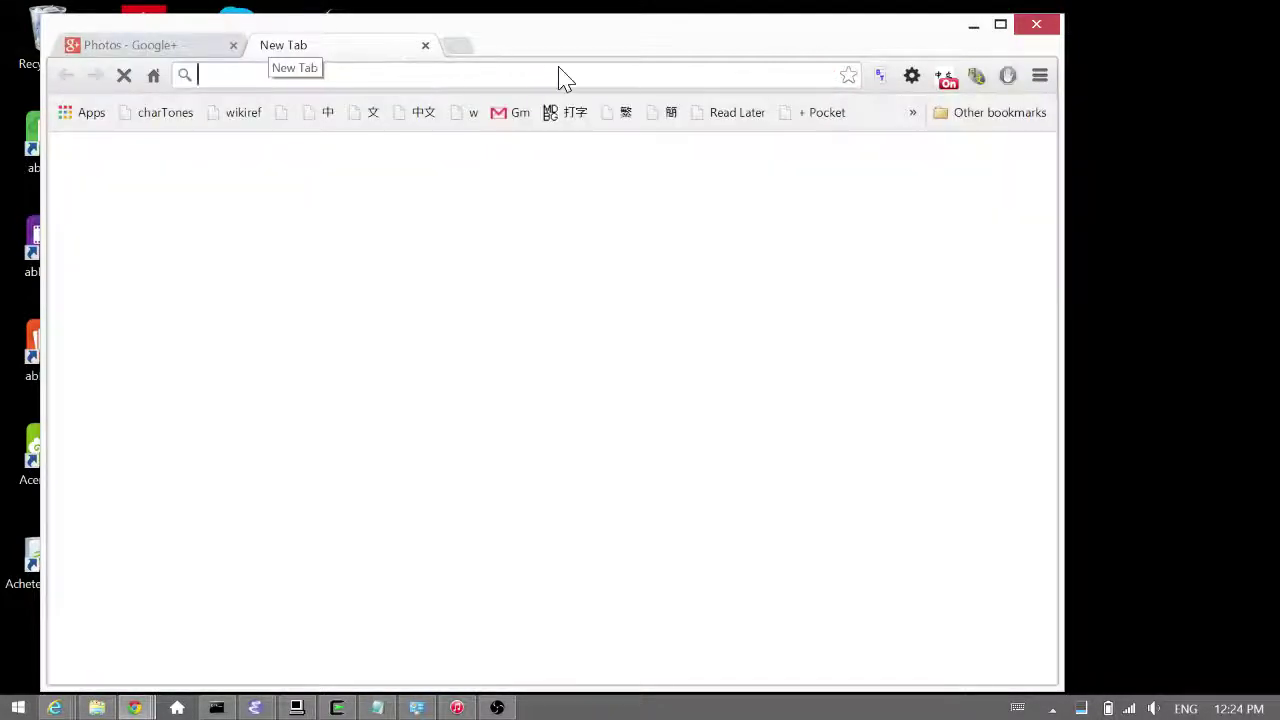
{"action": "key", "text": "ctrl+w"}
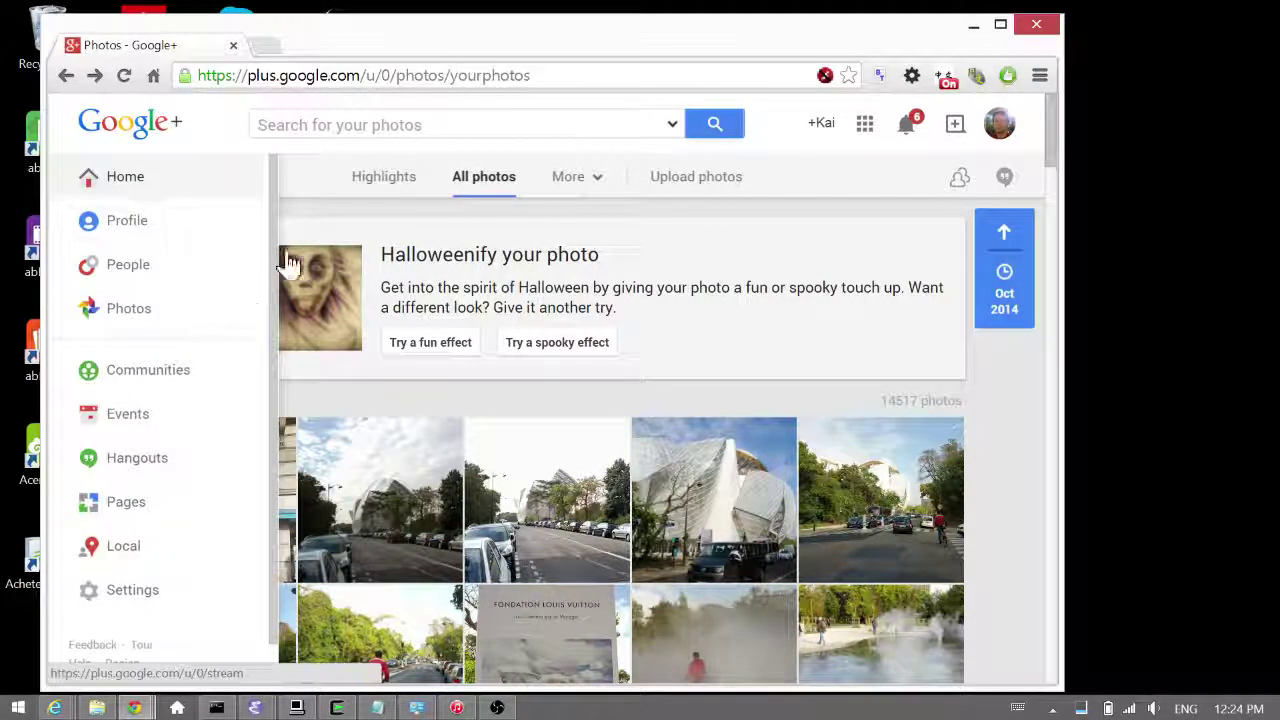
Go to the Home stream and scroll down to the new privately shared three-photo post.
{"action": "mouse_move", "coordinate": [216, 277]}
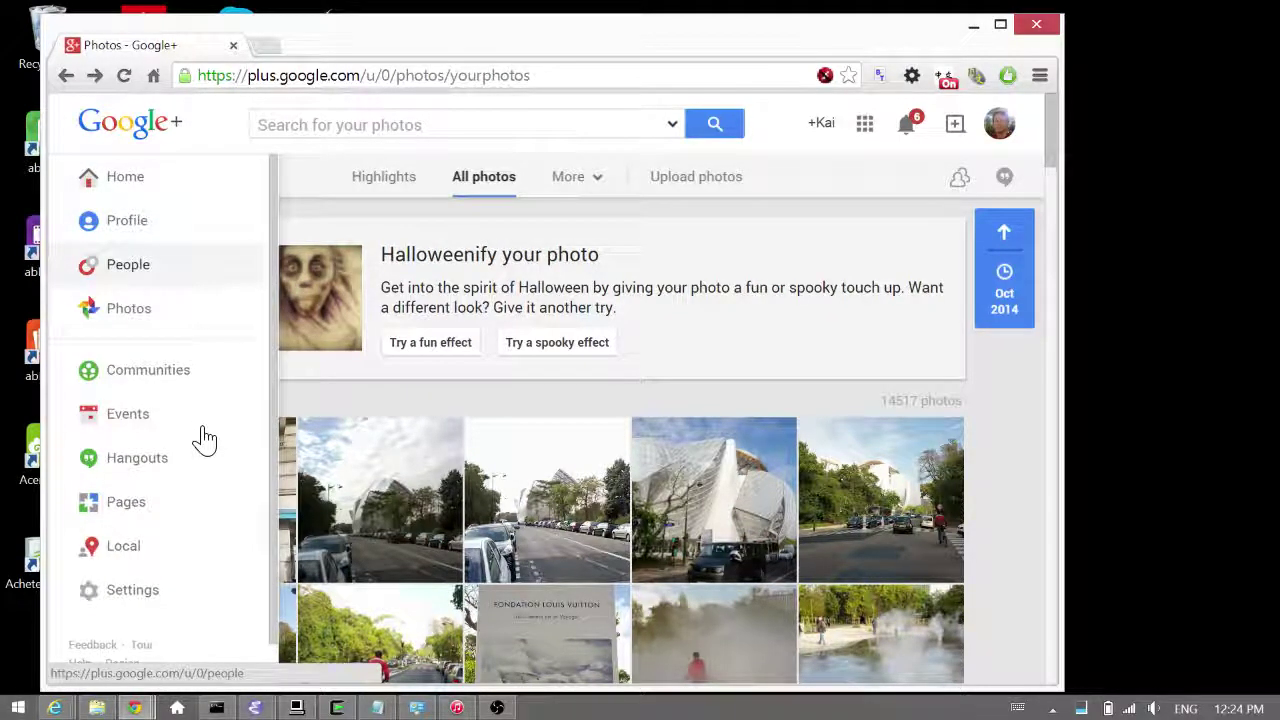
{"action": "left_click", "coordinate": [195, 286]}
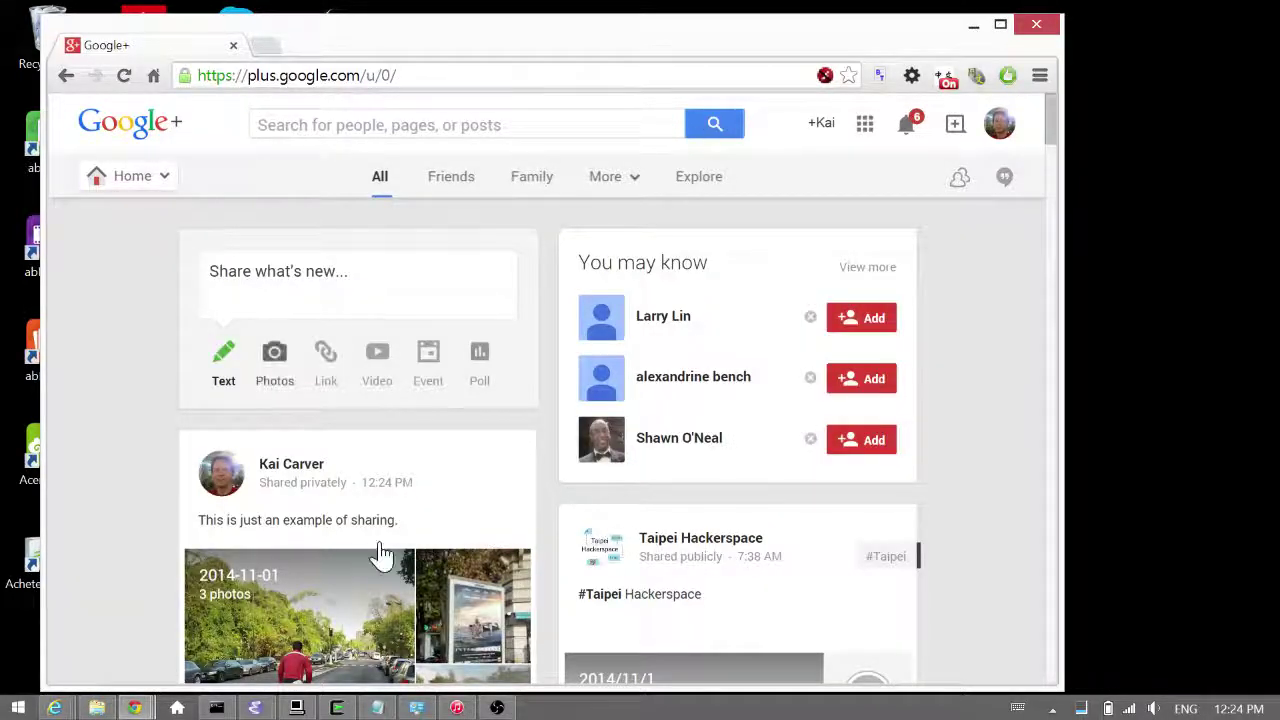
{"action": "scroll", "coordinate": [170, 443], "scroll_direction": "down", "scroll_amount": 2}
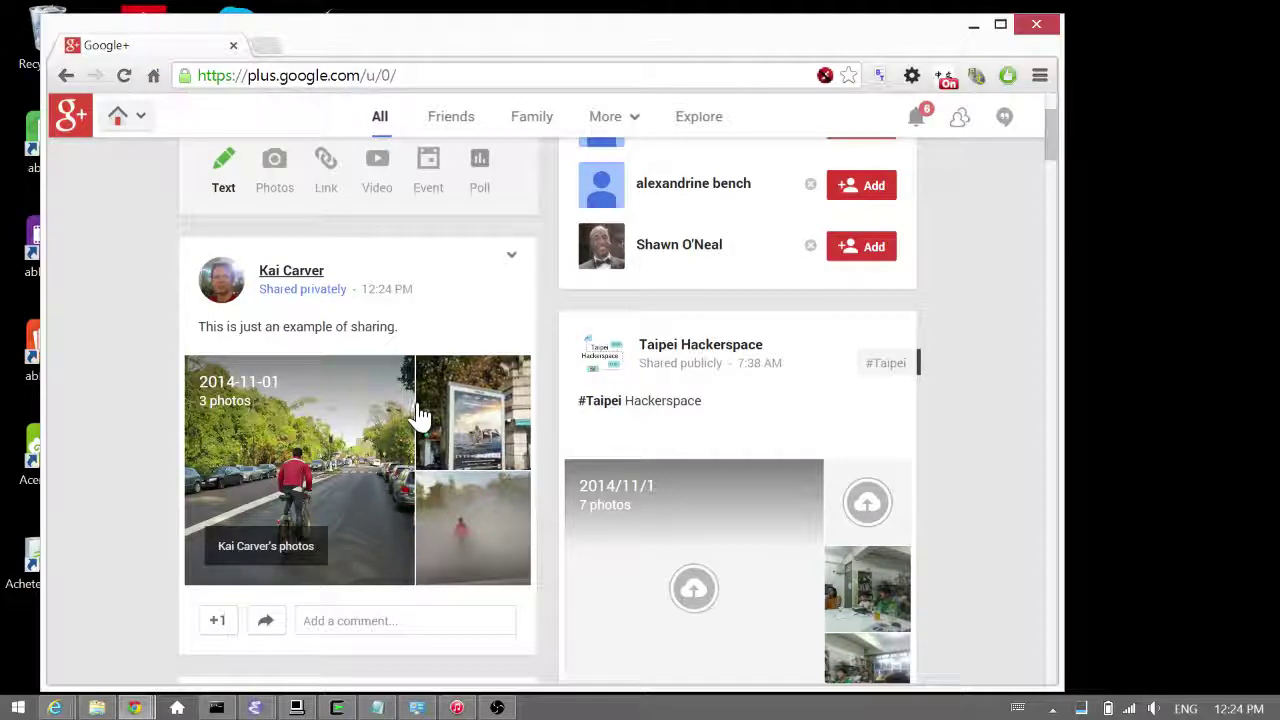
{"action": "right_click", "coordinate": [460, 455]}
{"action": "key", "text": "Escape"}
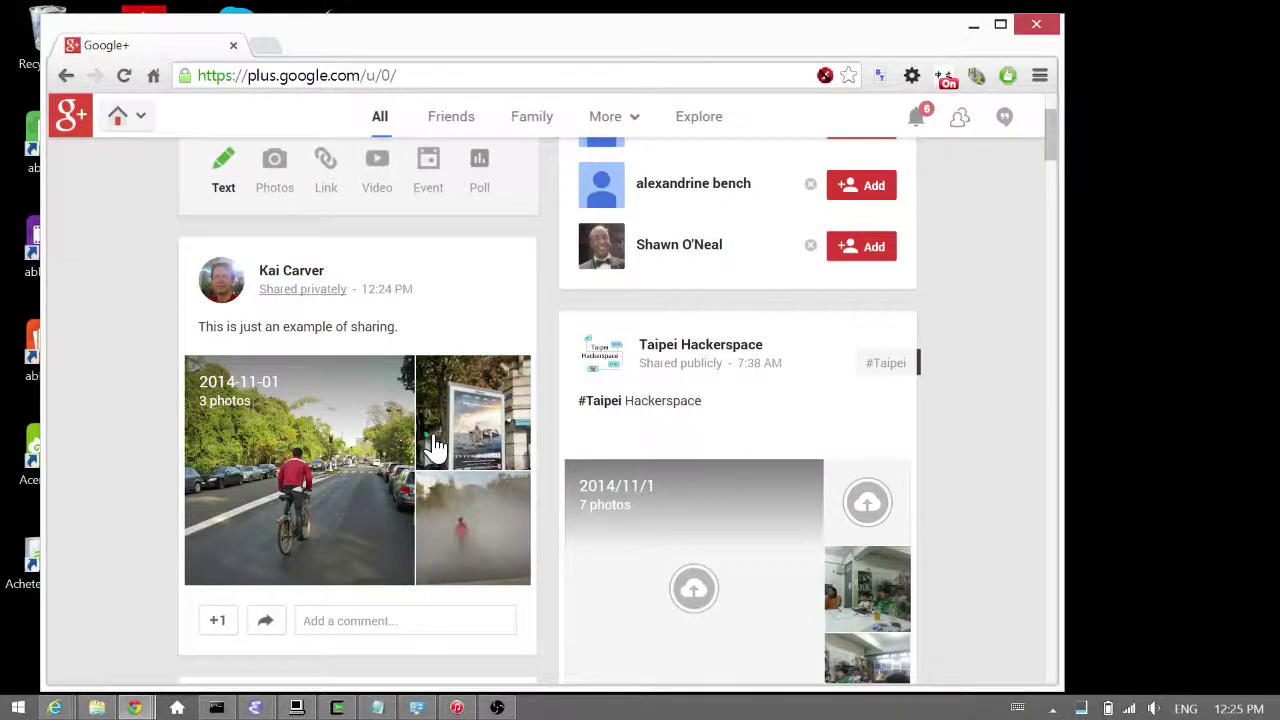
Flip the post's 'Shared privately' label to check its two recipients.
{"action": "left_click", "coordinate": [433, 447]}
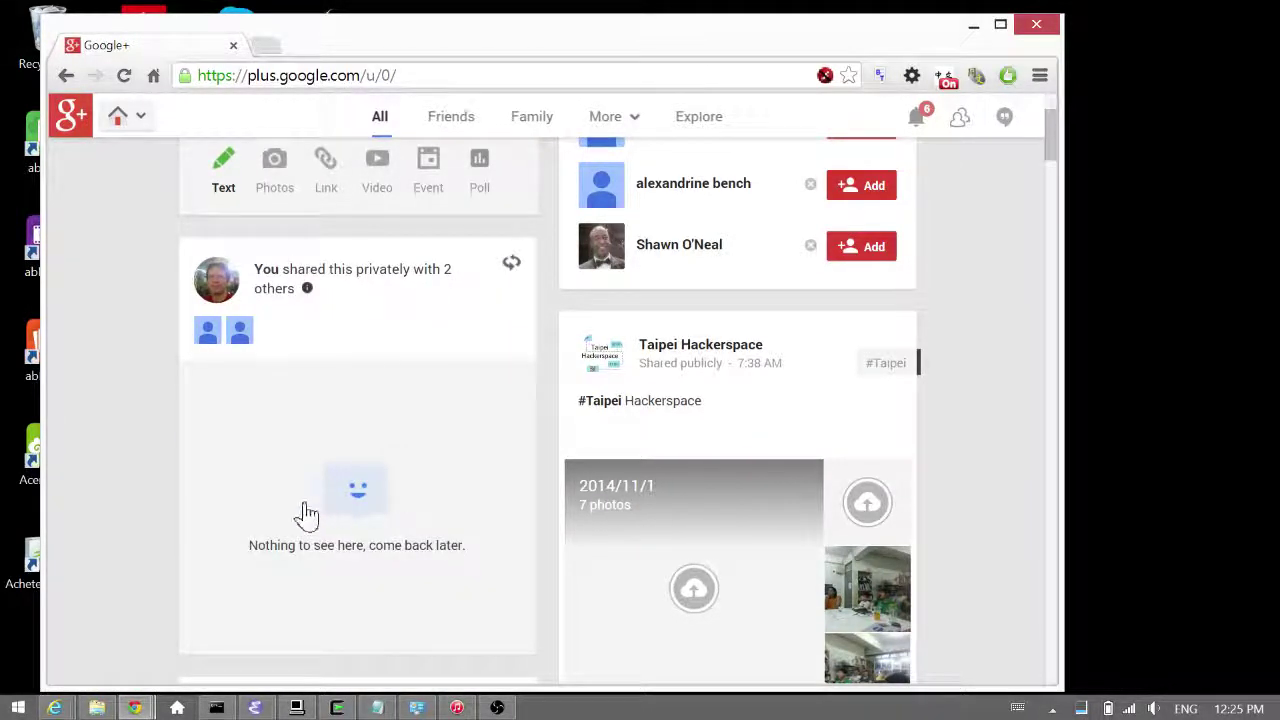
{"action": "mouse_move", "coordinate": [307, 514]}
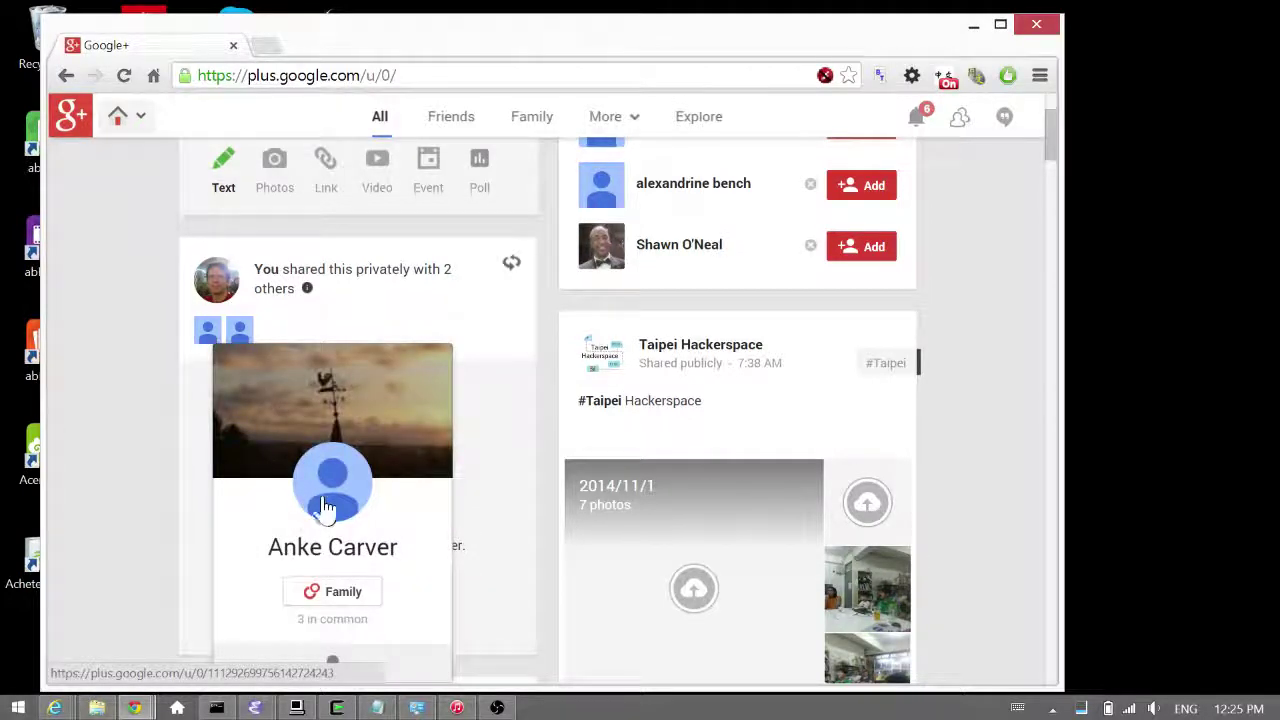
{"action": "mouse_move", "coordinate": [349, 506]}
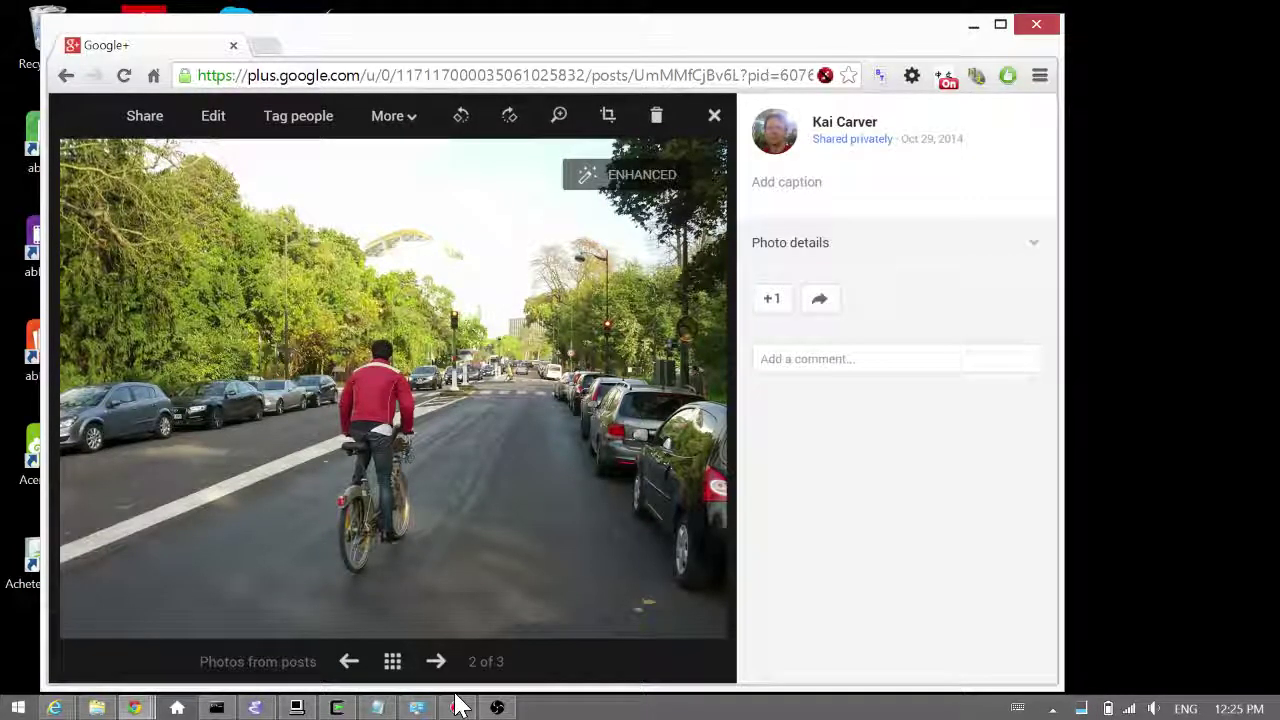
Step through the other two shared photos, then close the photo viewer.
{"action": "key", "text": "Right"}
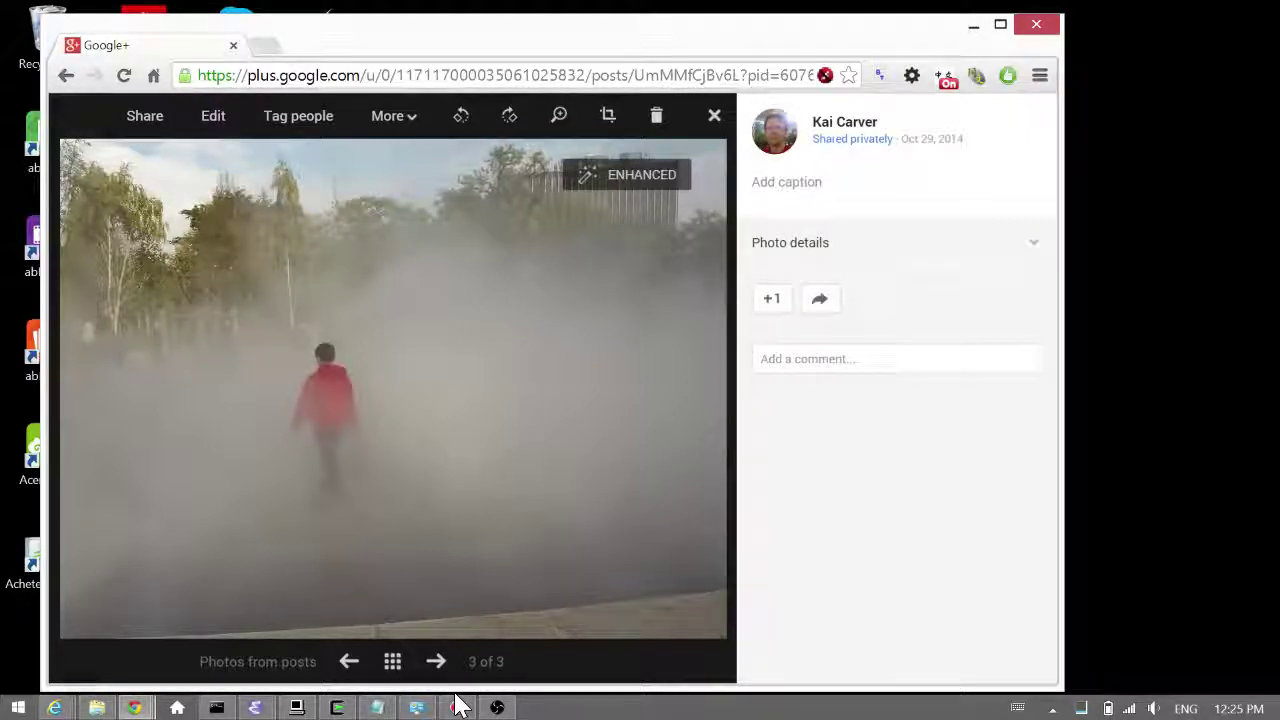
{"action": "key", "text": "Right"}
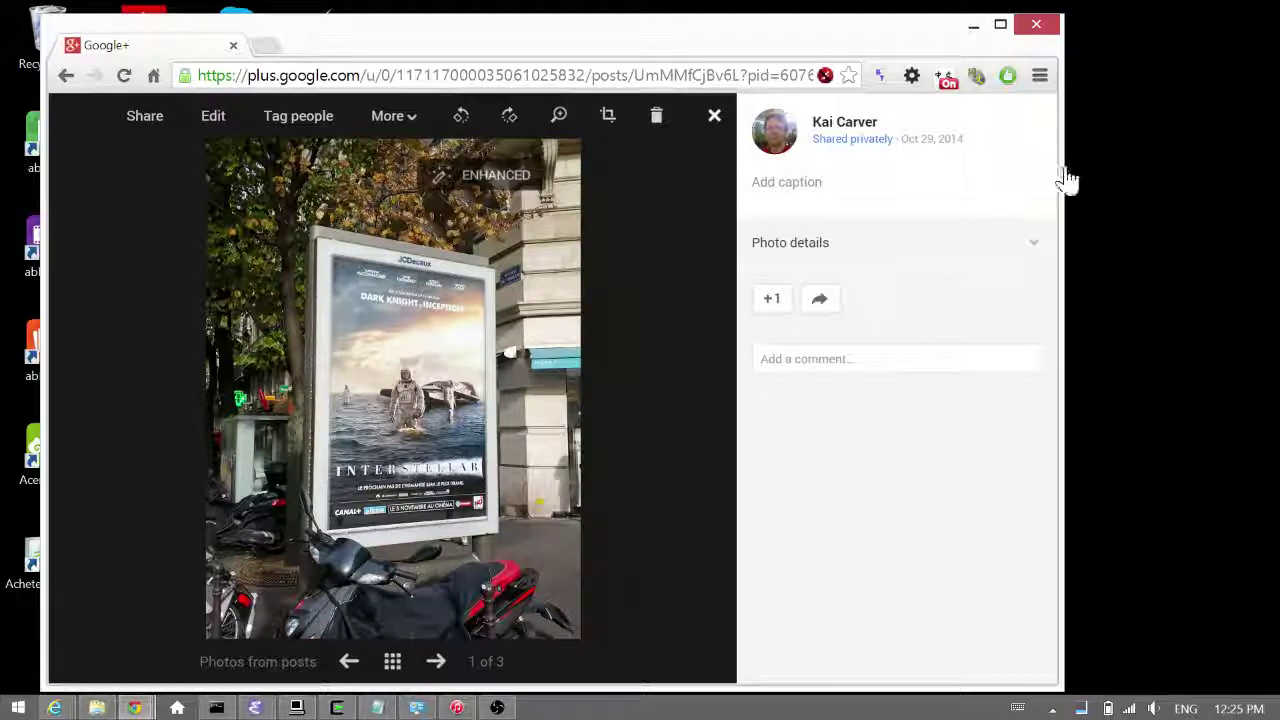
{"action": "key", "text": "Escape"}
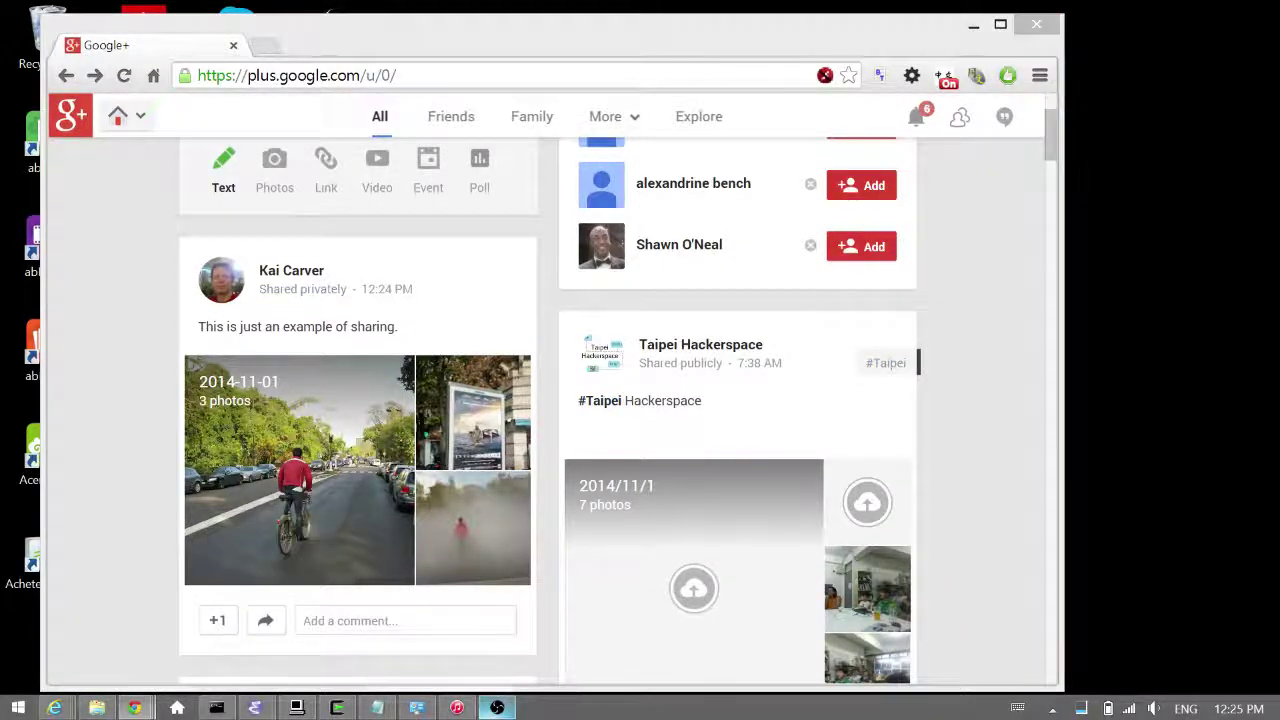
Restore the Open Broadcaster Software window from the taskbar in front of the browser.
{"action": "right_click", "coordinate": [497, 707]}
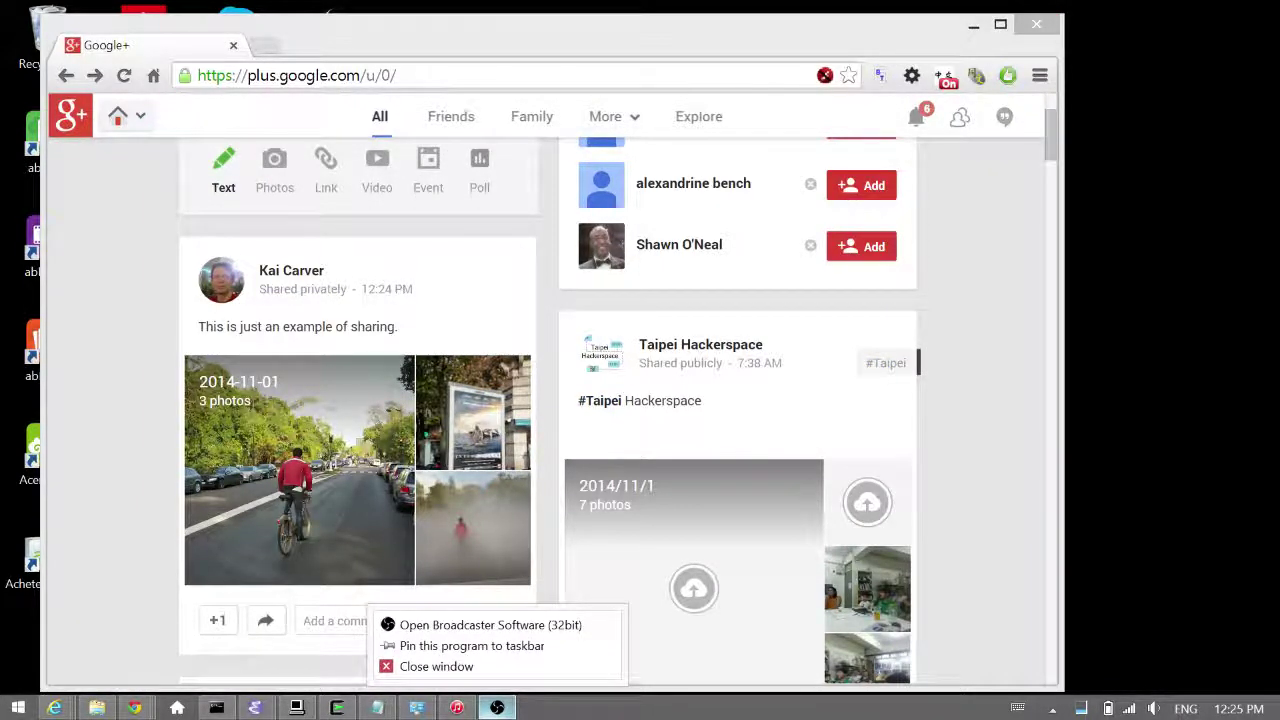
{"action": "left_click", "coordinate": [497, 707]}
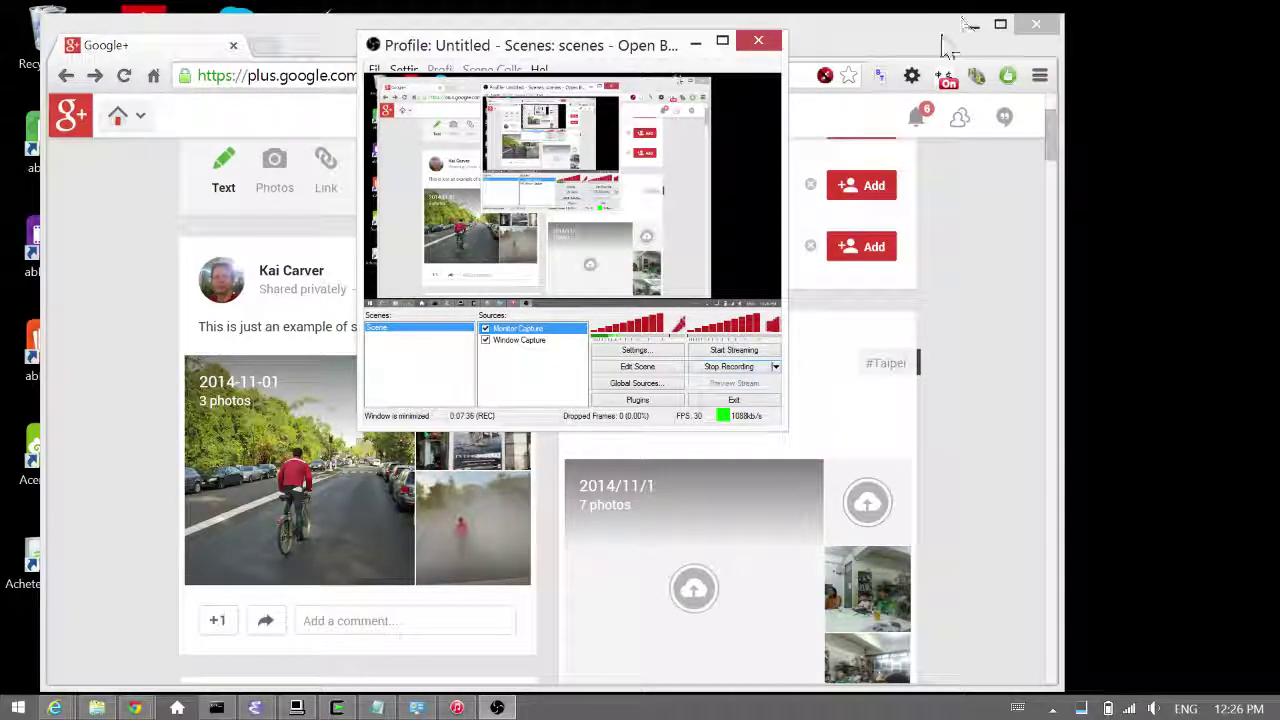
{"action": "key", "text": "alt+Tab"}
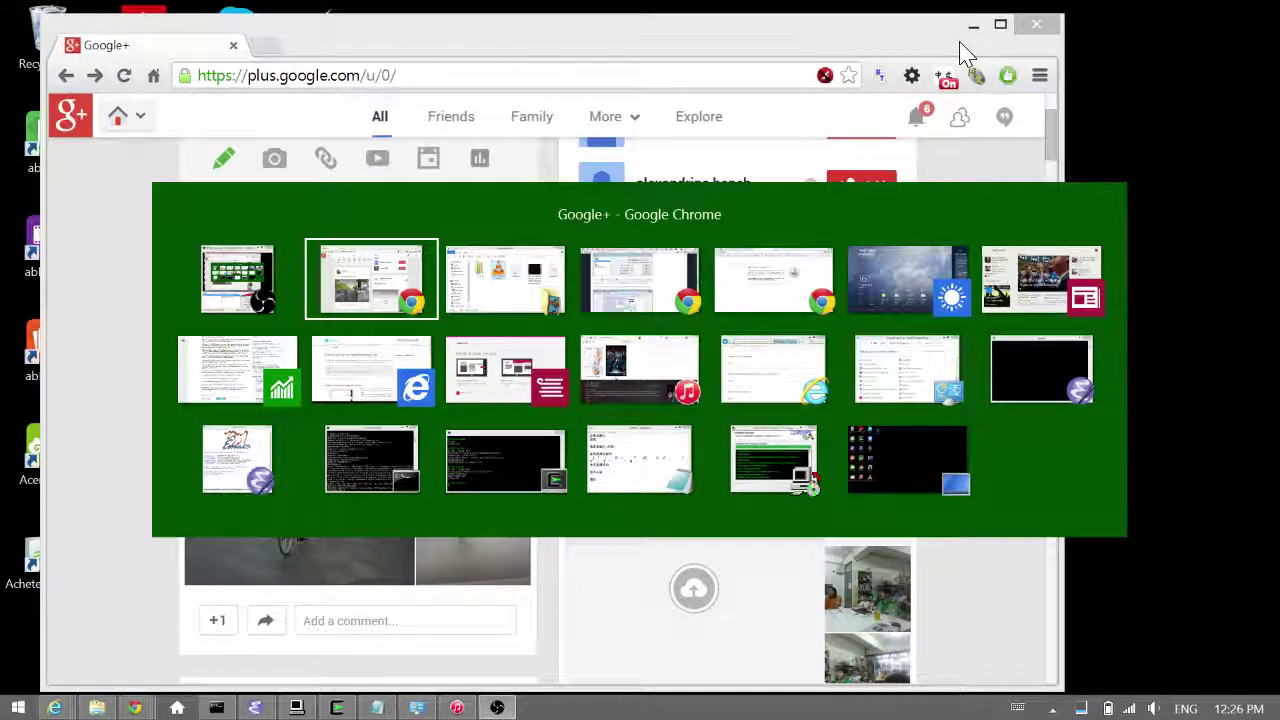
{"action": "key", "text": "alt+Tab"}
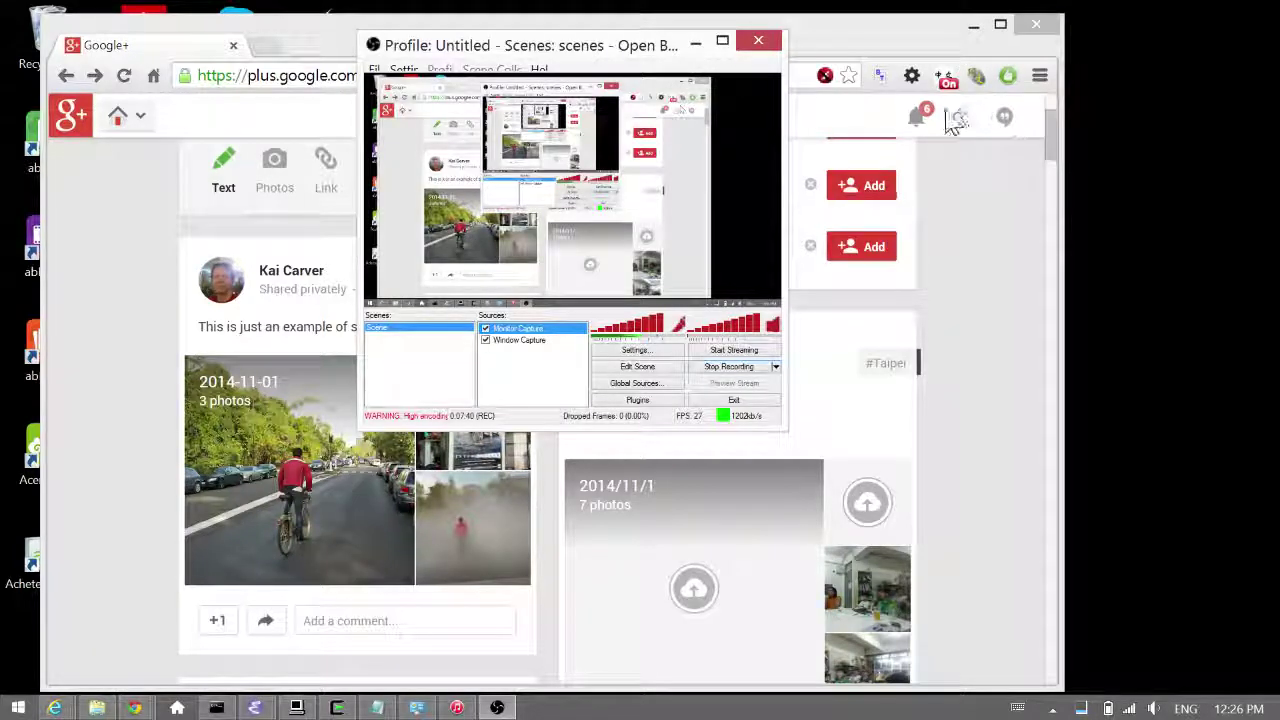